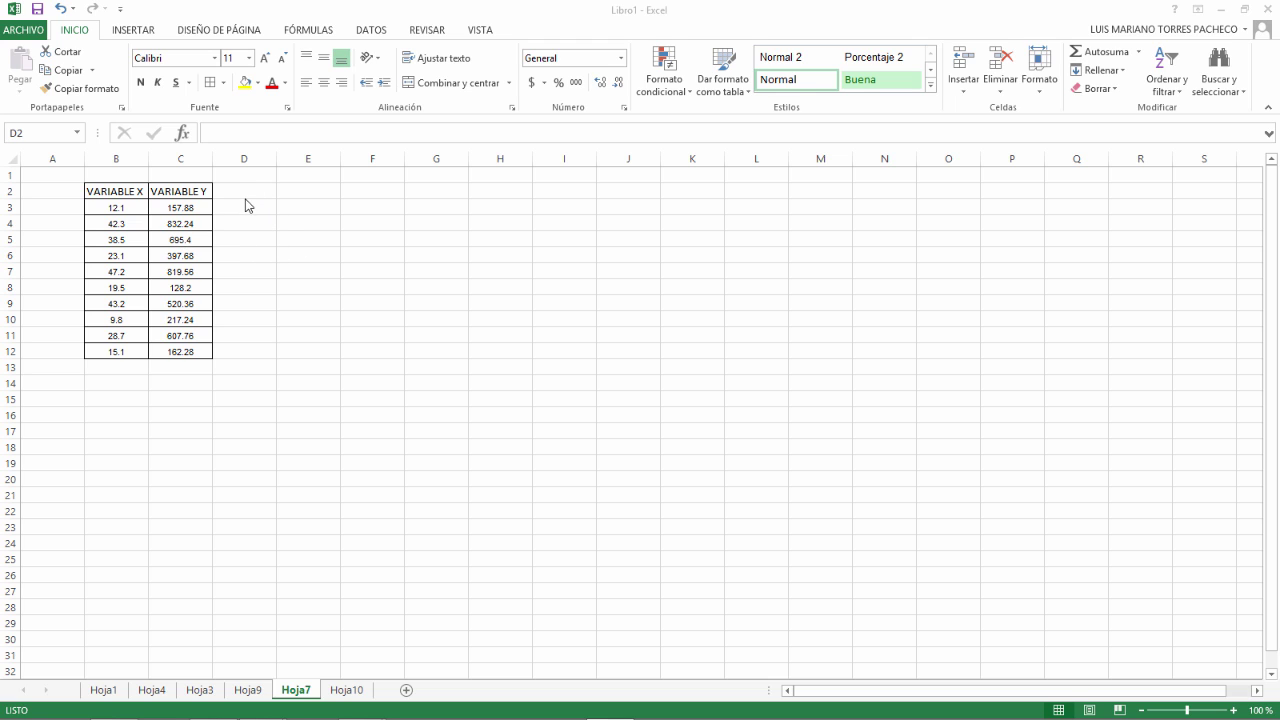
Step: Enter lowercase labels m in F3 and b in F4
left_click(375, 206)
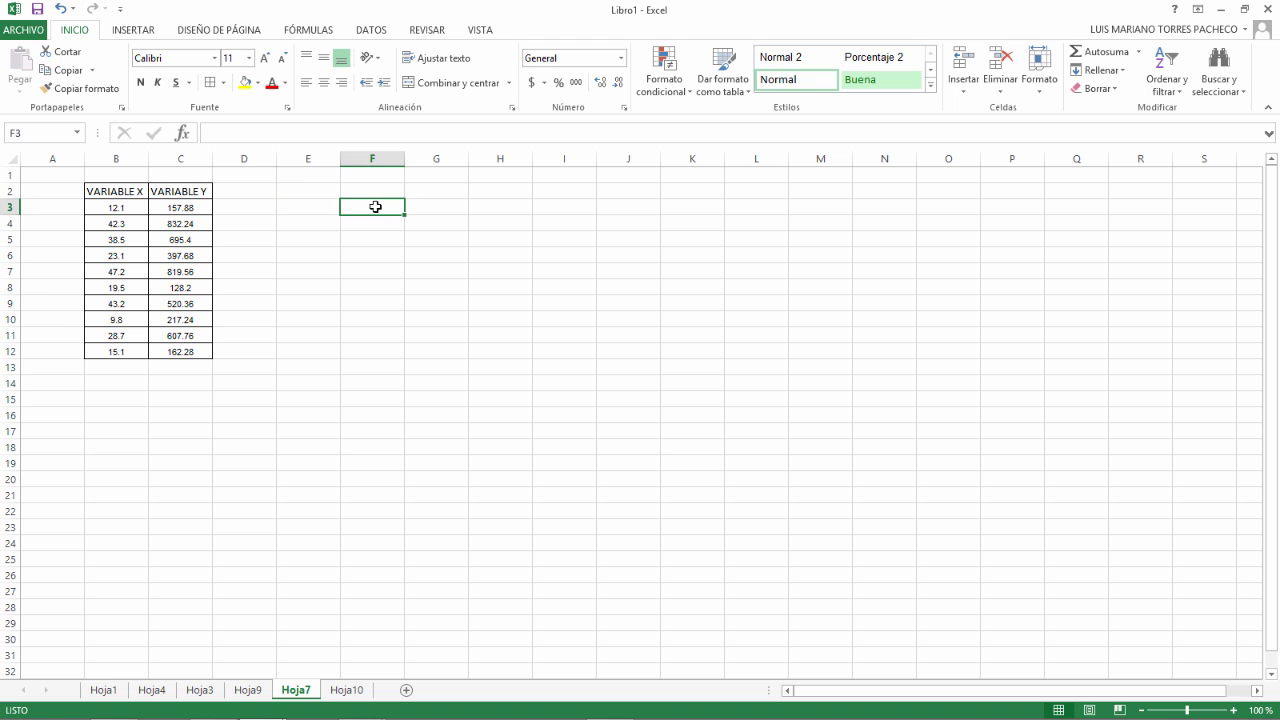
type("M")
key("BackSpace")
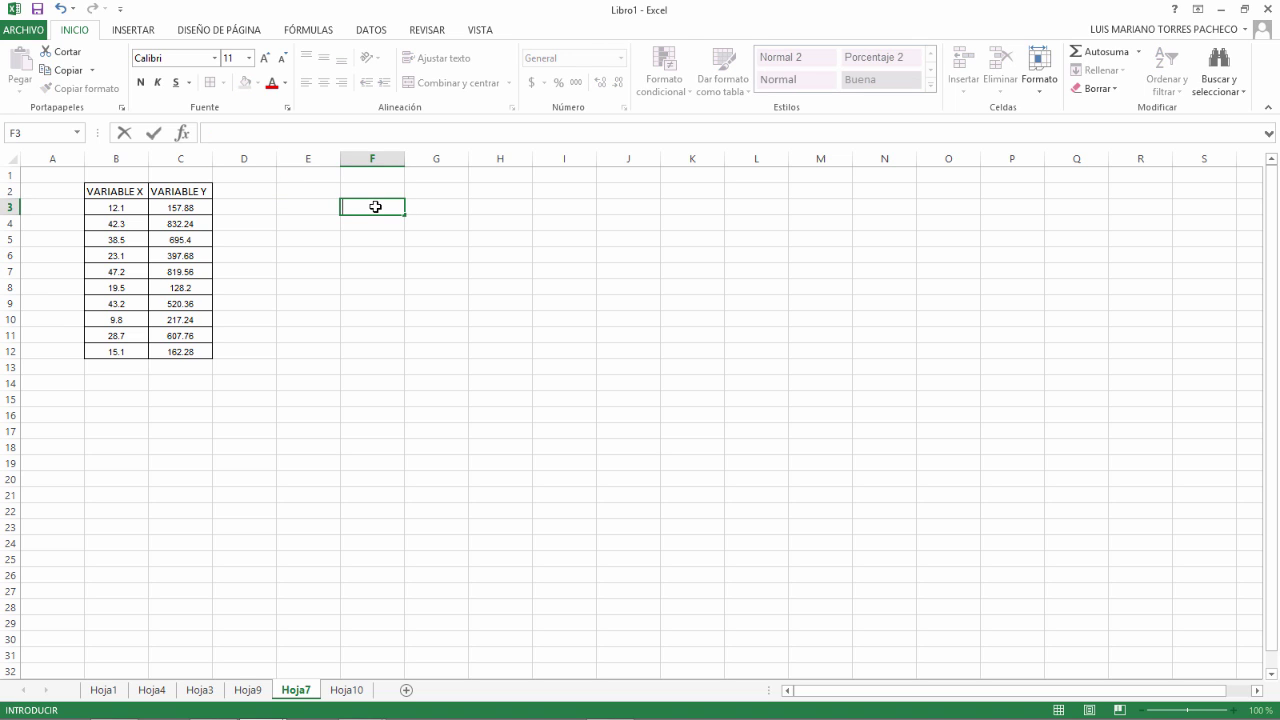
type("m")
key("Return")
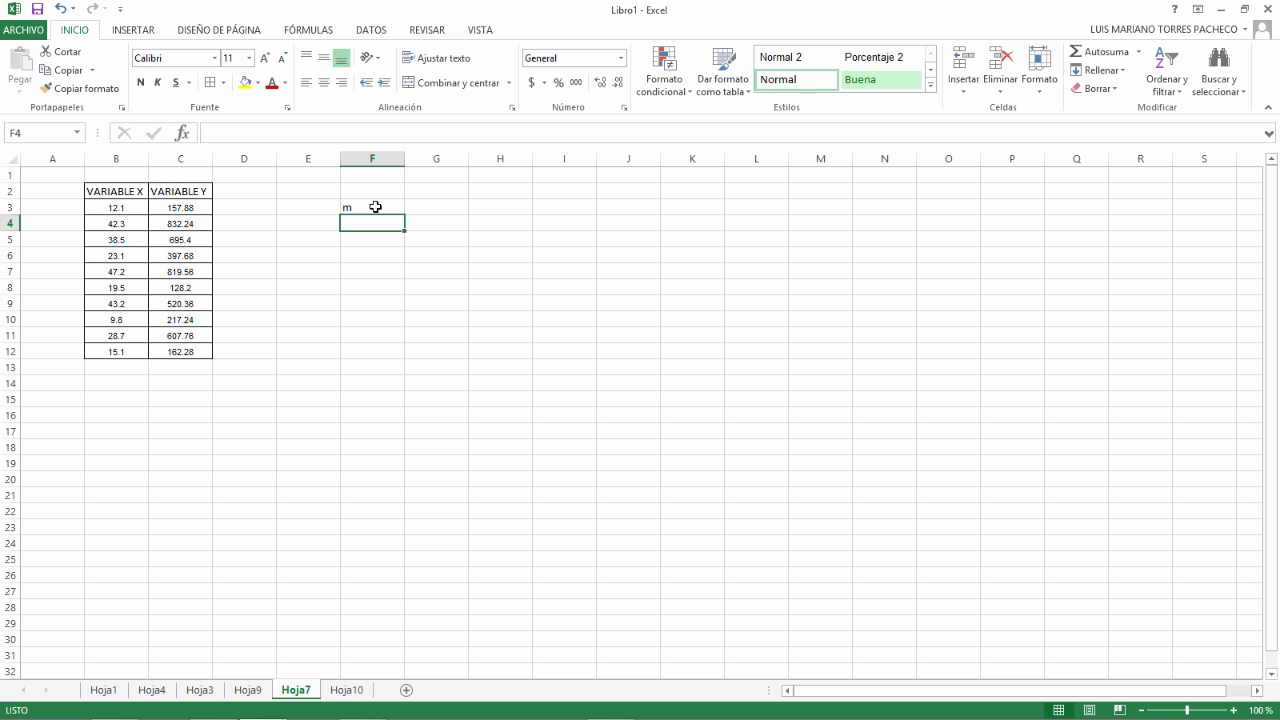
type("B")
key("BackSpace")
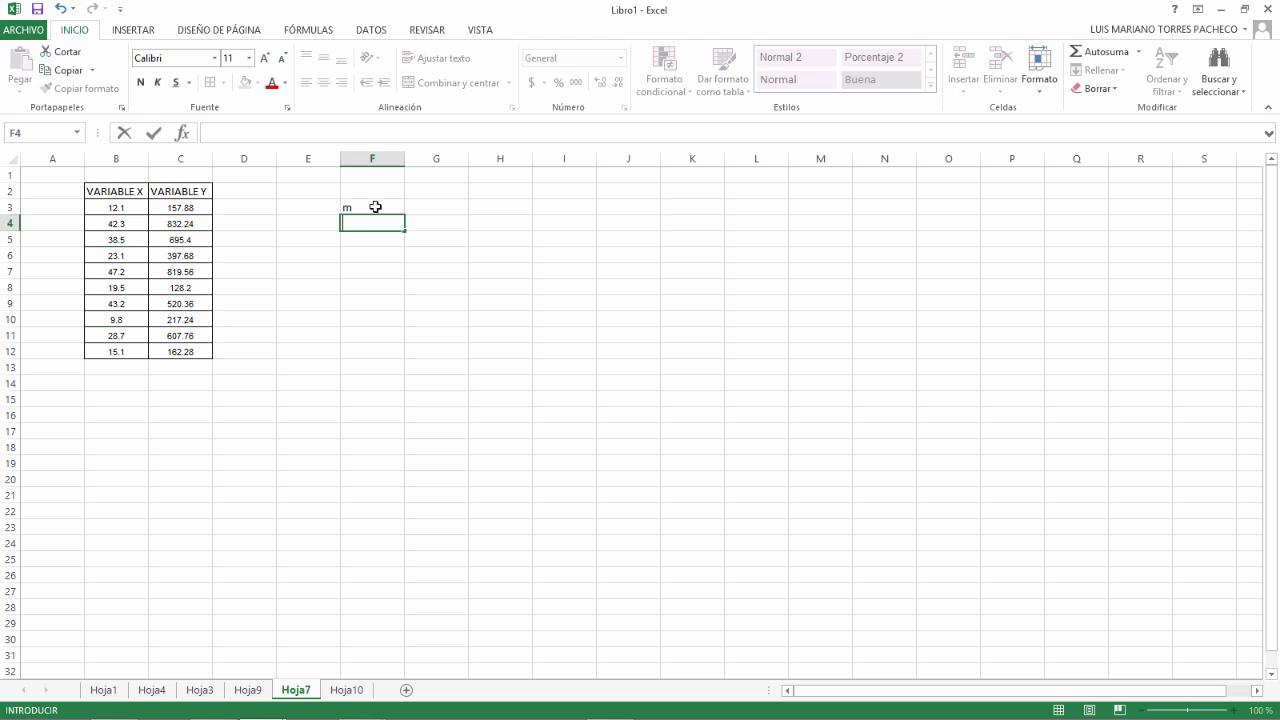
type("b")
Step: Insert ESTIMACION.LINEAL into D2 from the Fórmulas > Más funciones > Estadísticas list
left_click(257, 197)
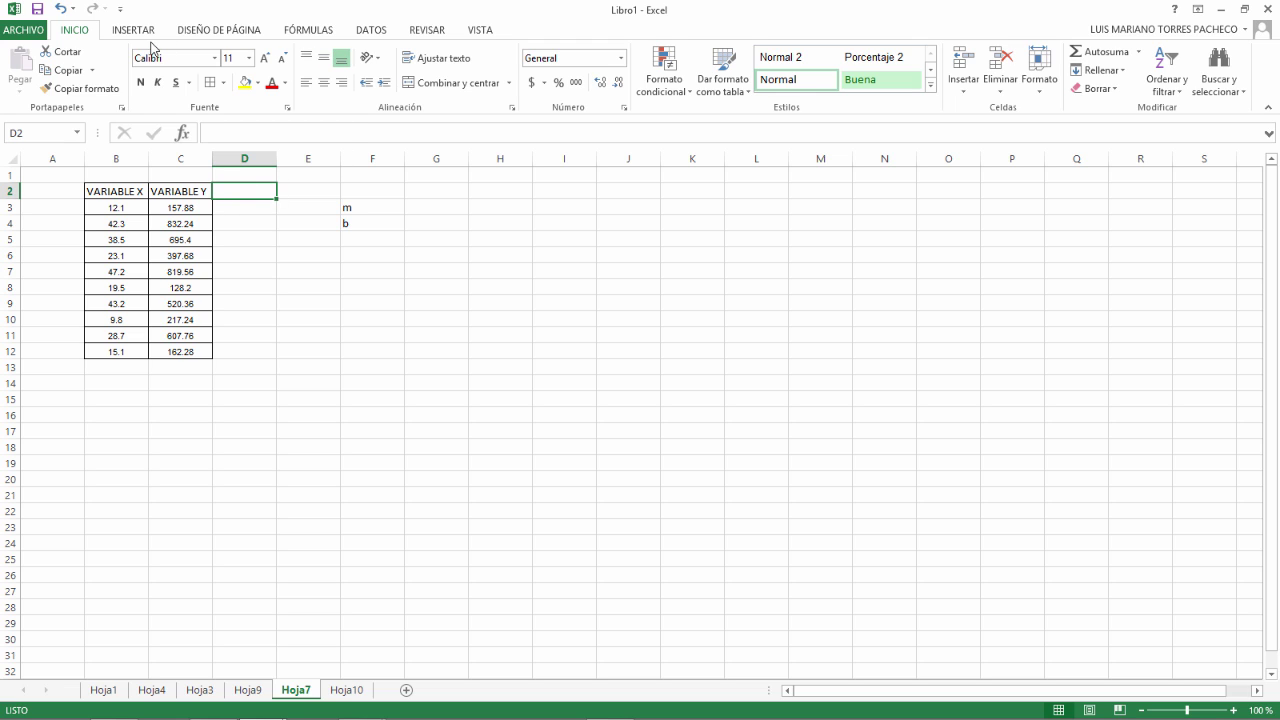
left_click(300, 35)
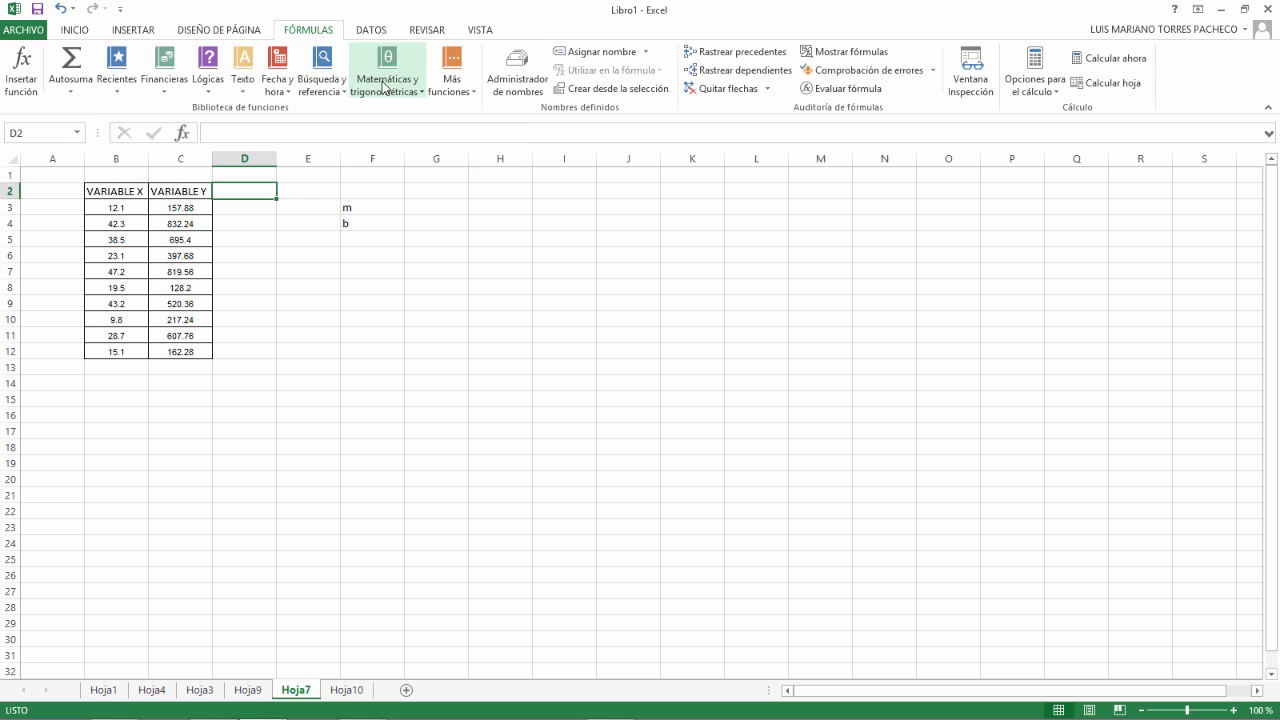
left_click(475, 96)
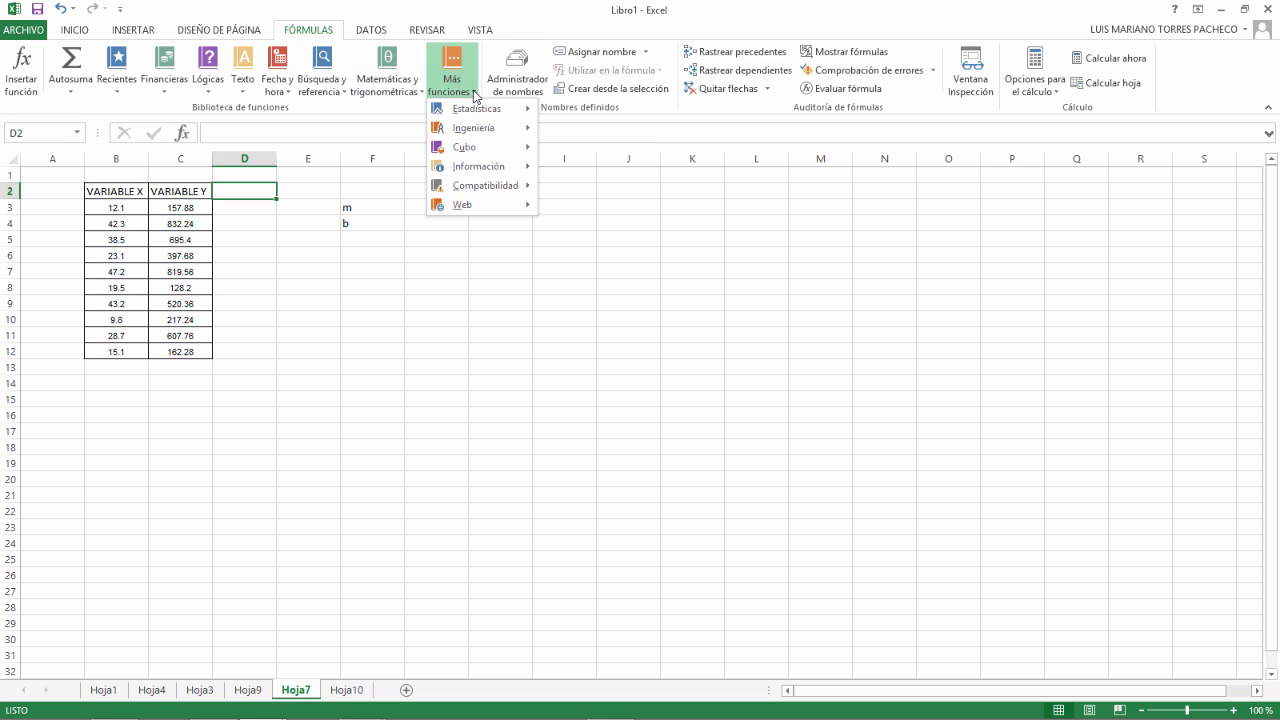
mouse_move(477, 108)
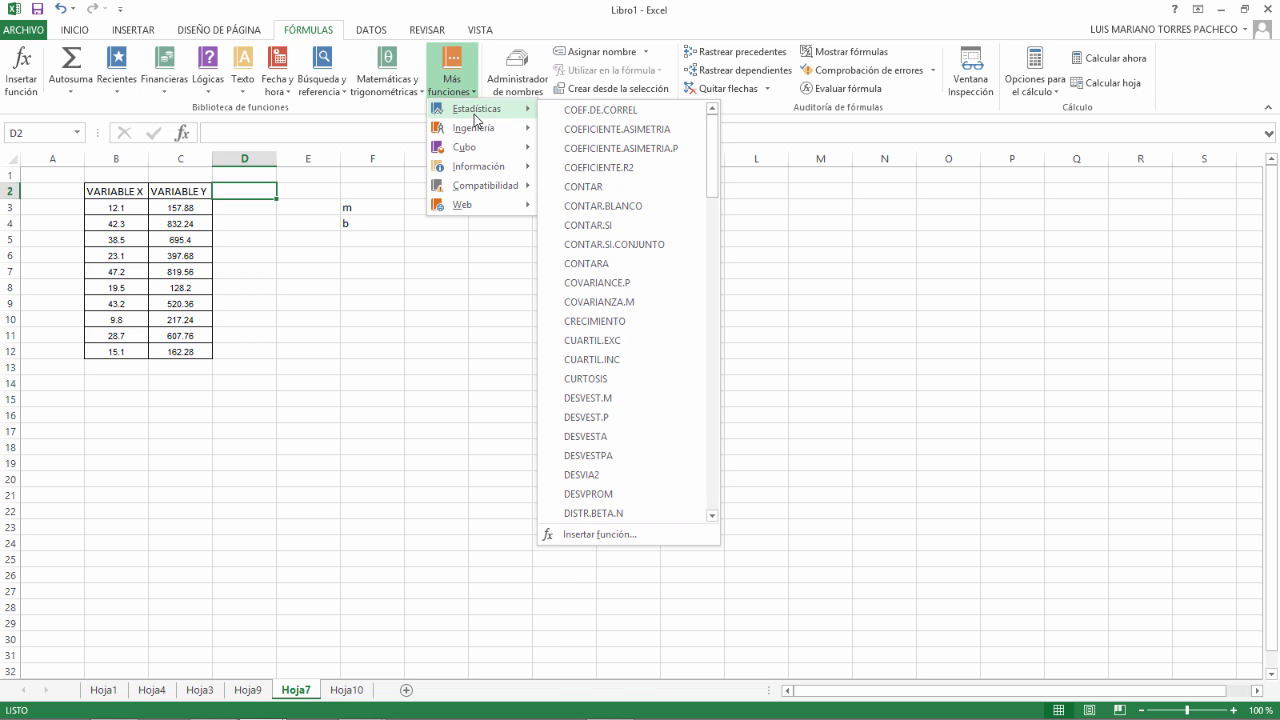
left_click_drag(716, 150, 720, 263)
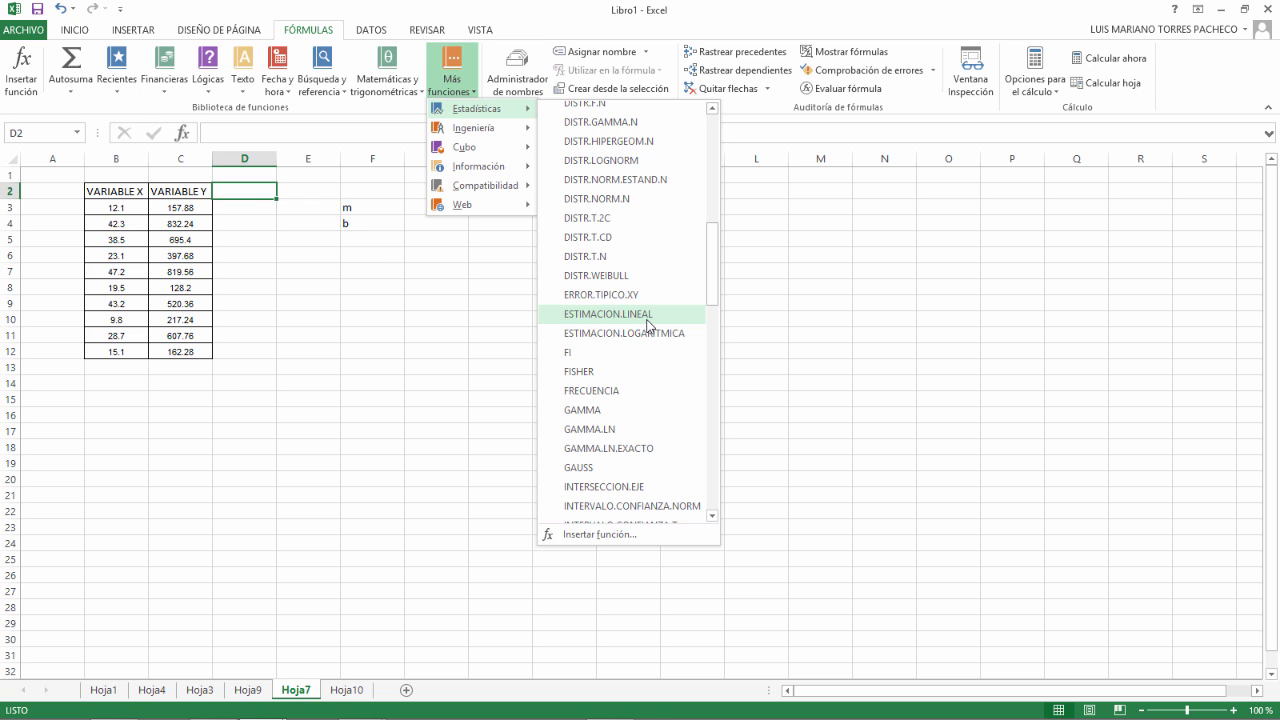
left_click(648, 323)
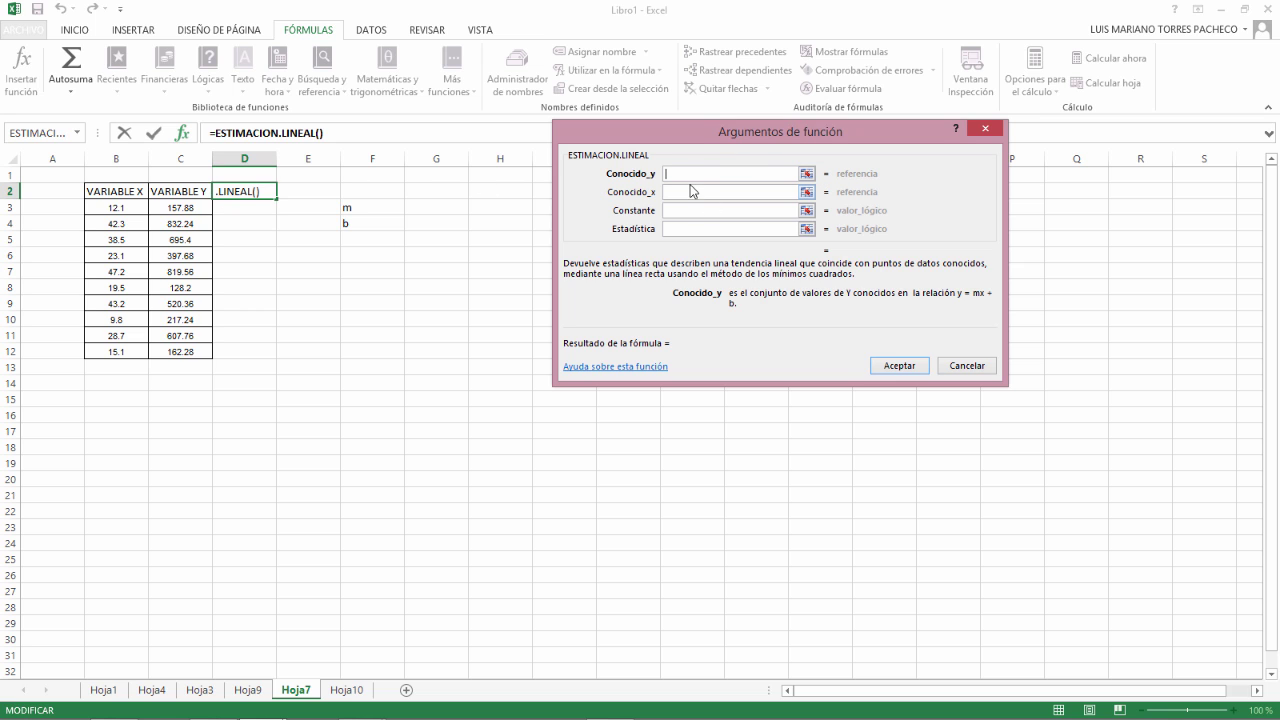
Step: Set known y to C3:C12 and known x to B3:B12, giving slope 18.1109352
left_click_drag(188, 207, 192, 353)
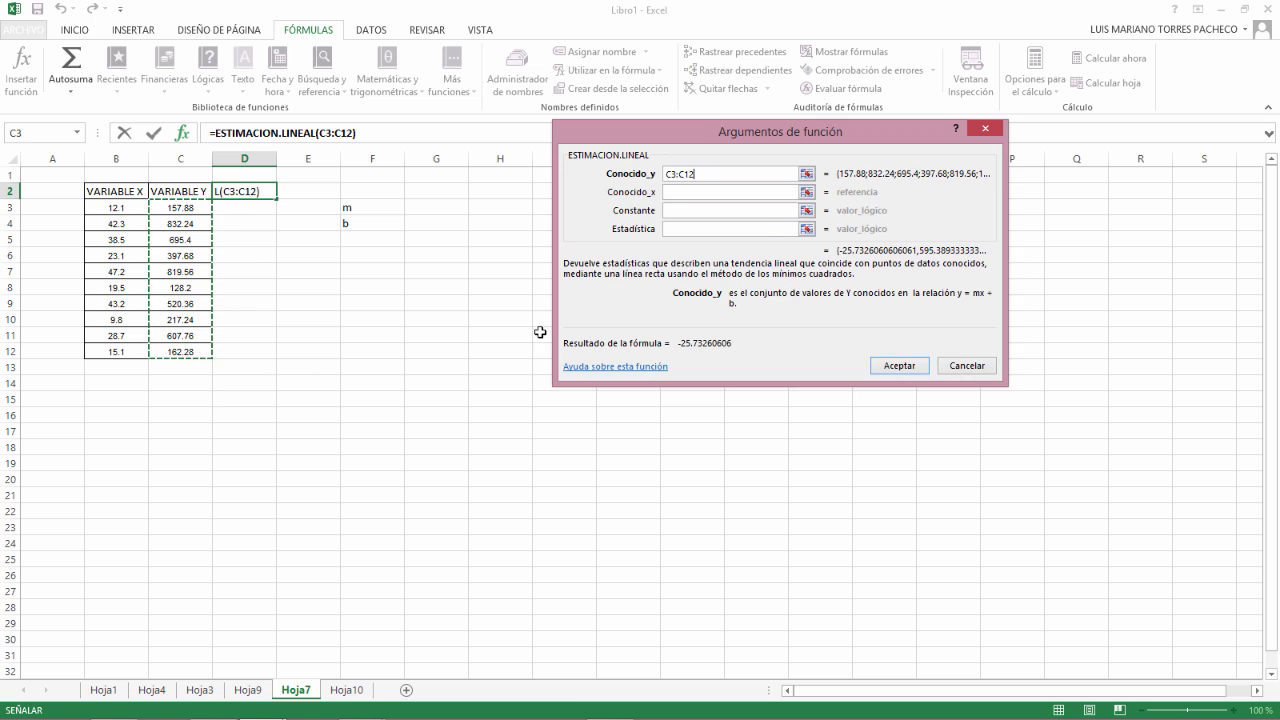
left_click(683, 193)
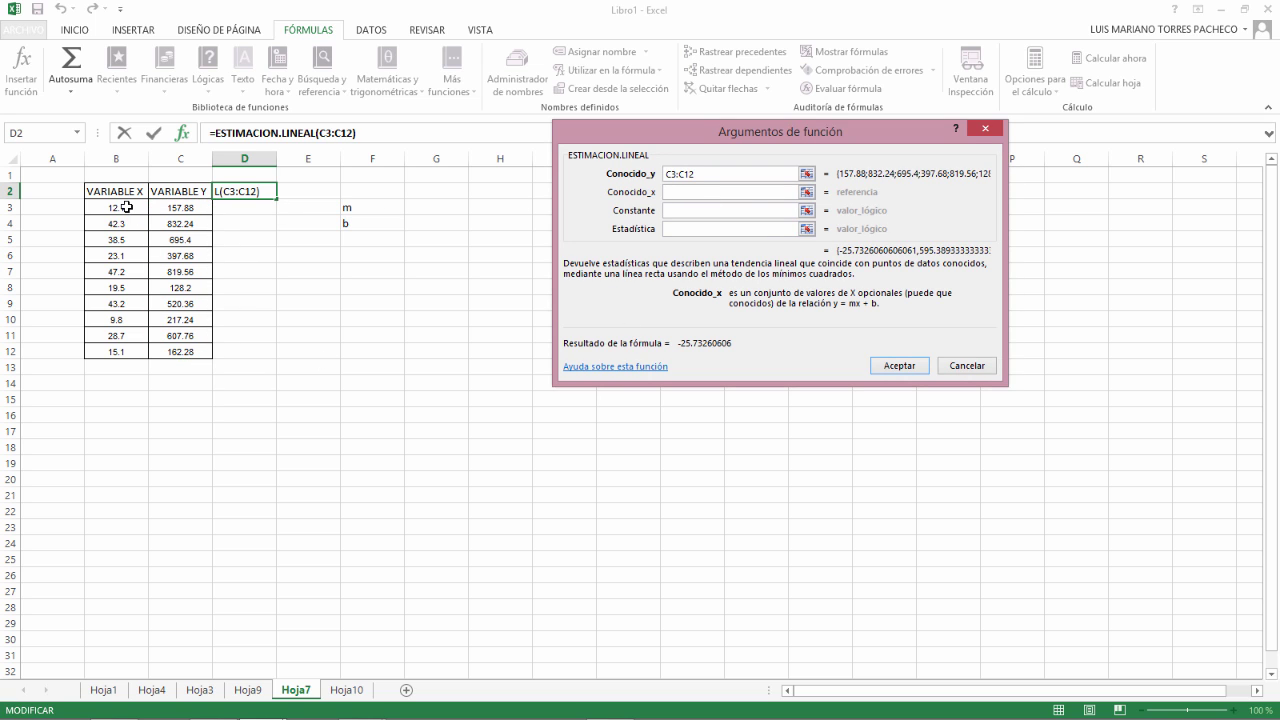
left_click_drag(127, 207, 125, 346)
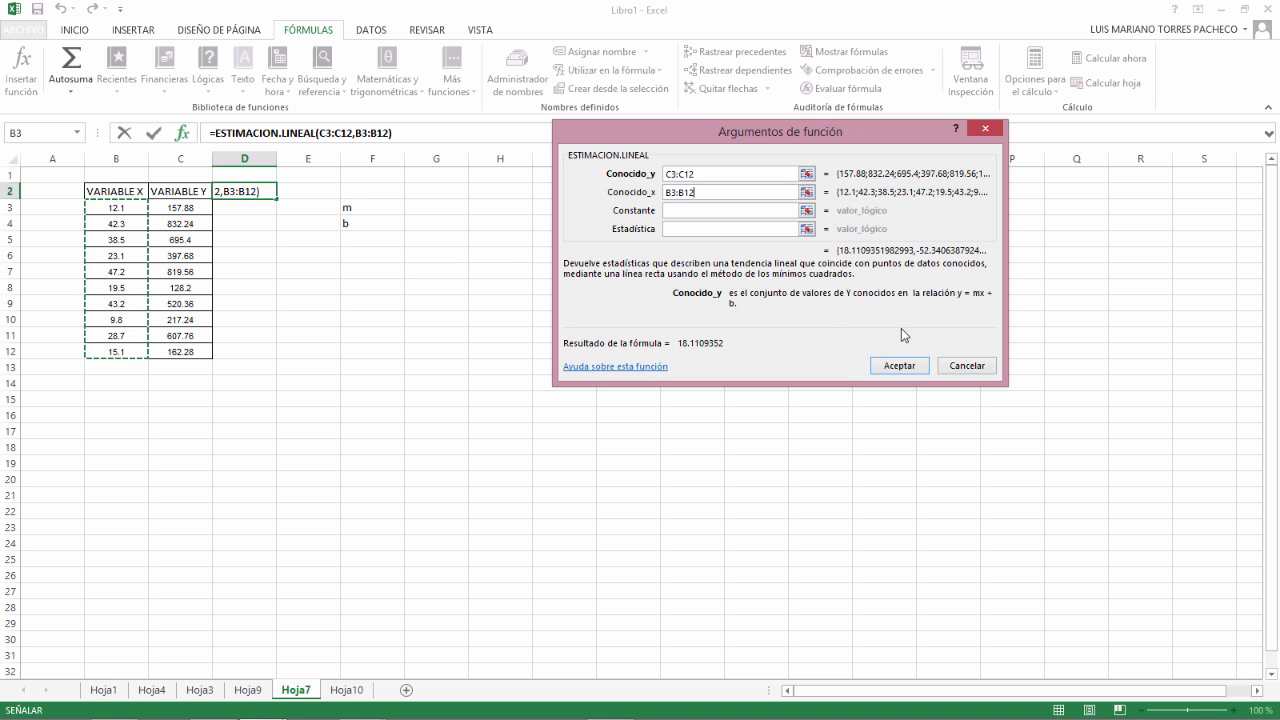
left_click(888, 368)
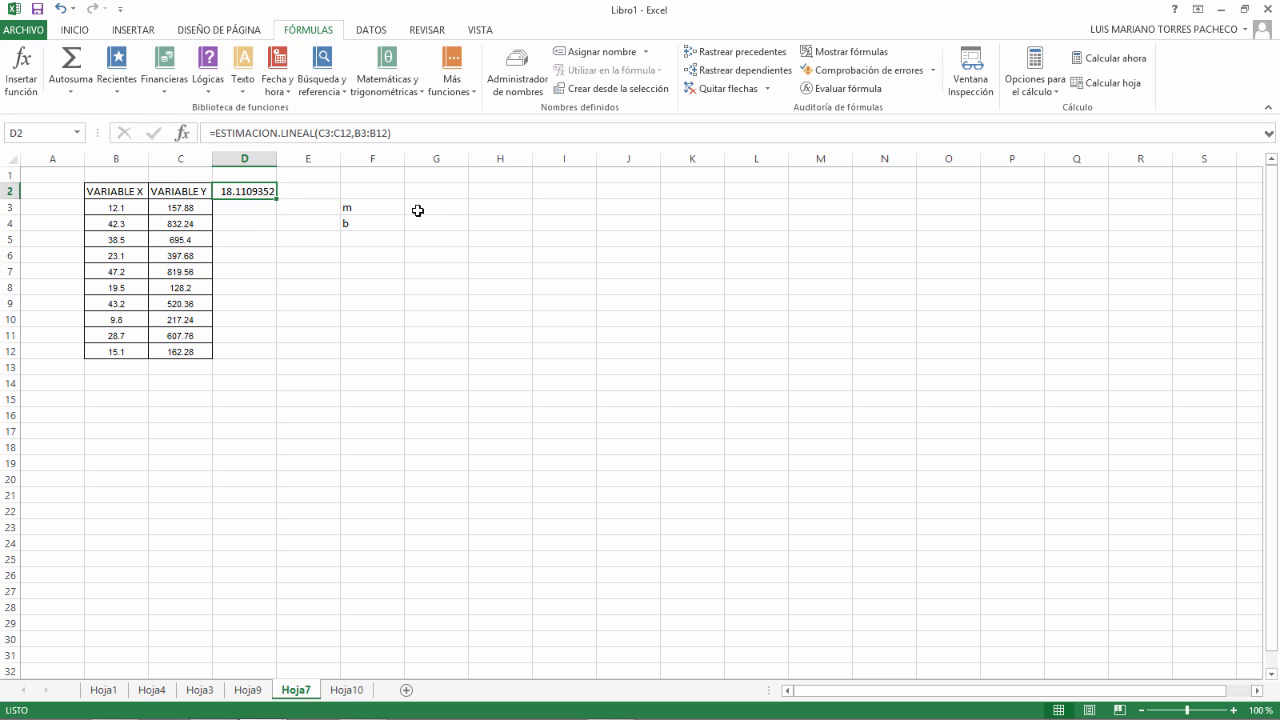
Step: Enter 18.11 in G3 and -52.34 in G4, and move the D2 slope result to E2
left_click(448, 207)
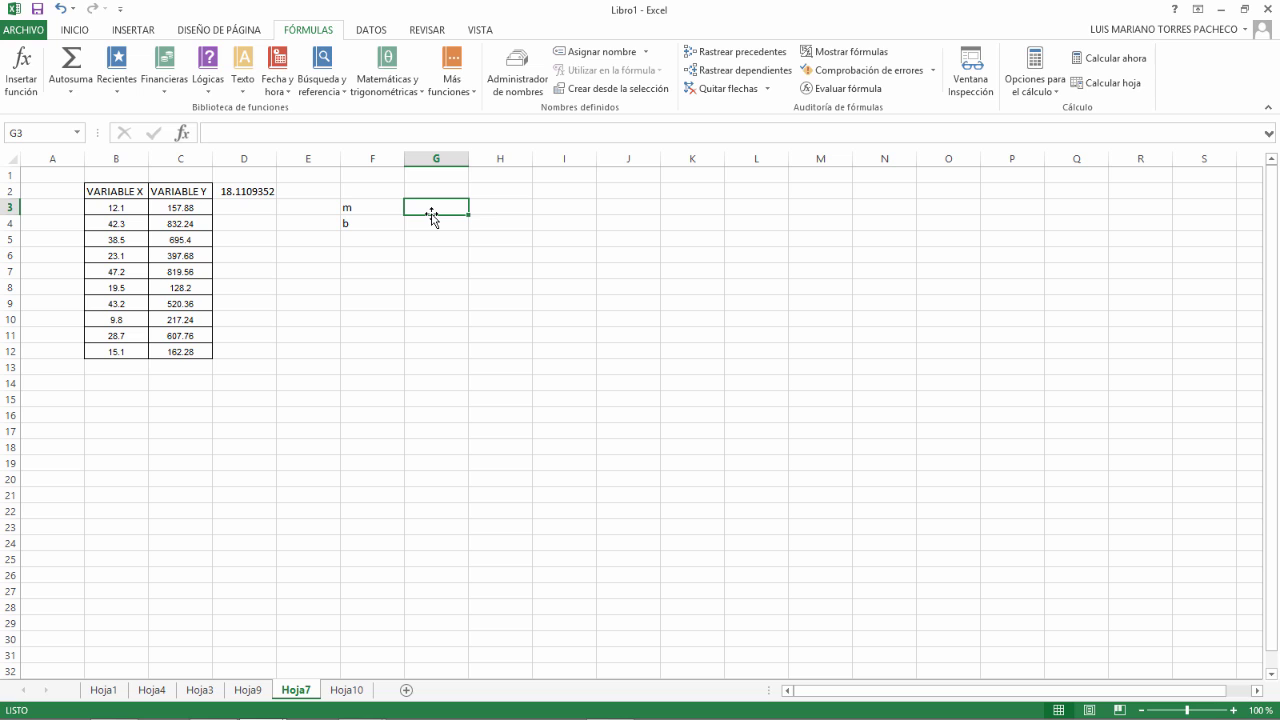
type("18.11")
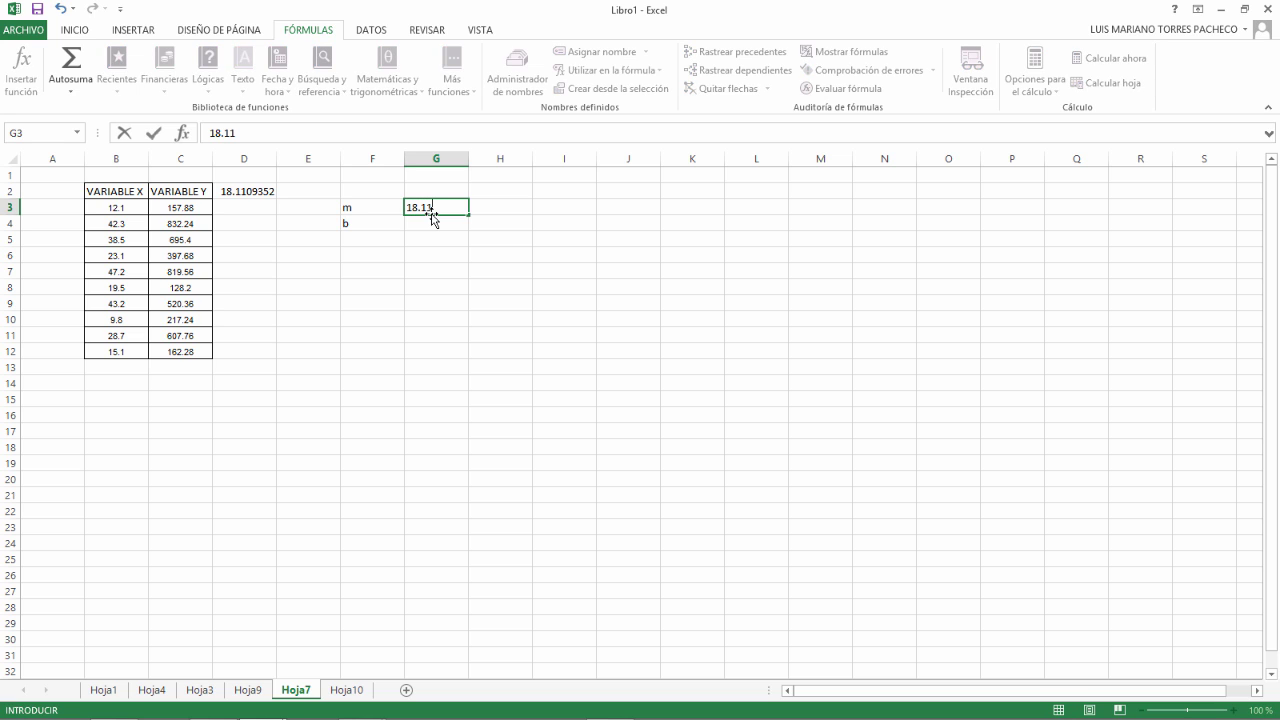
left_click(432, 225)
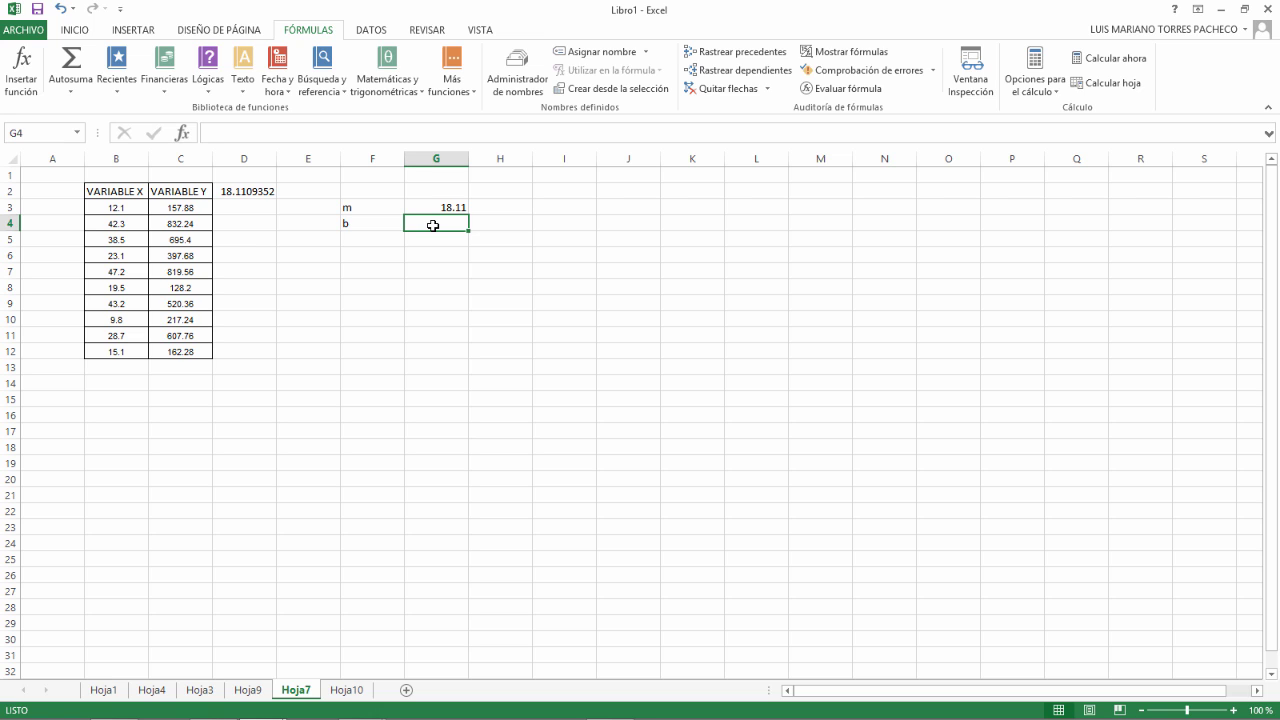
type("-")
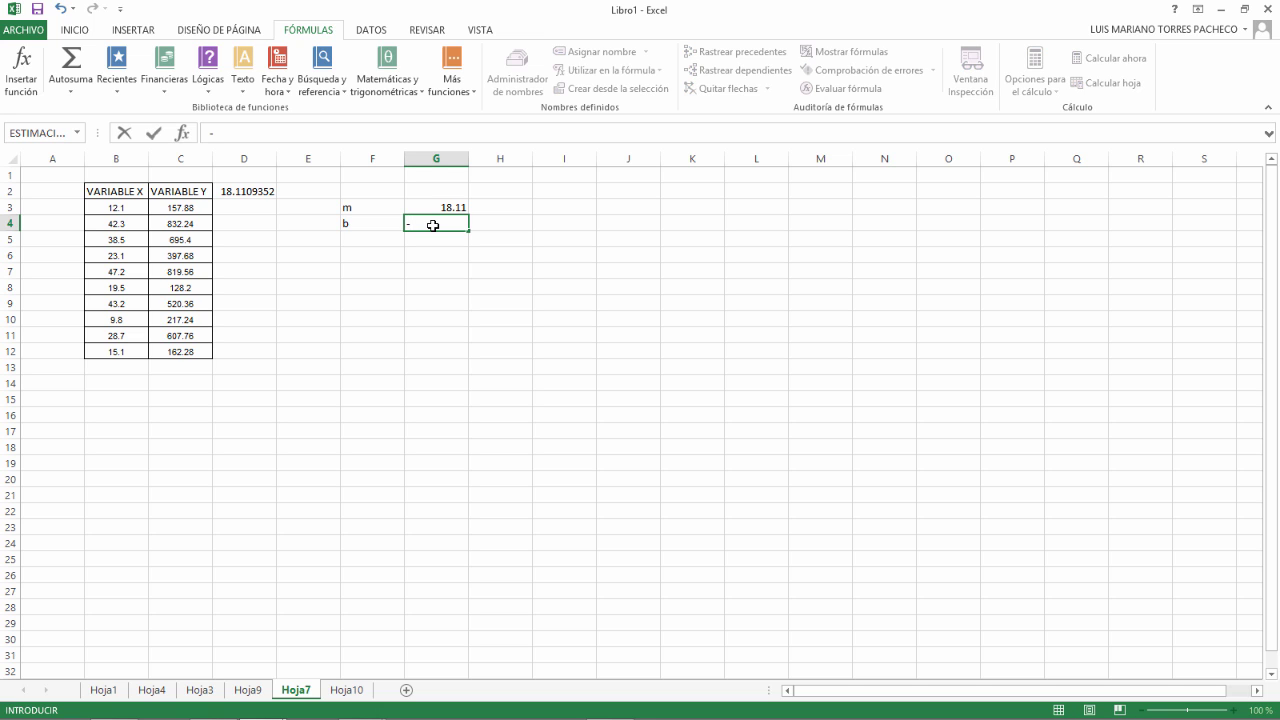
type("52.34")
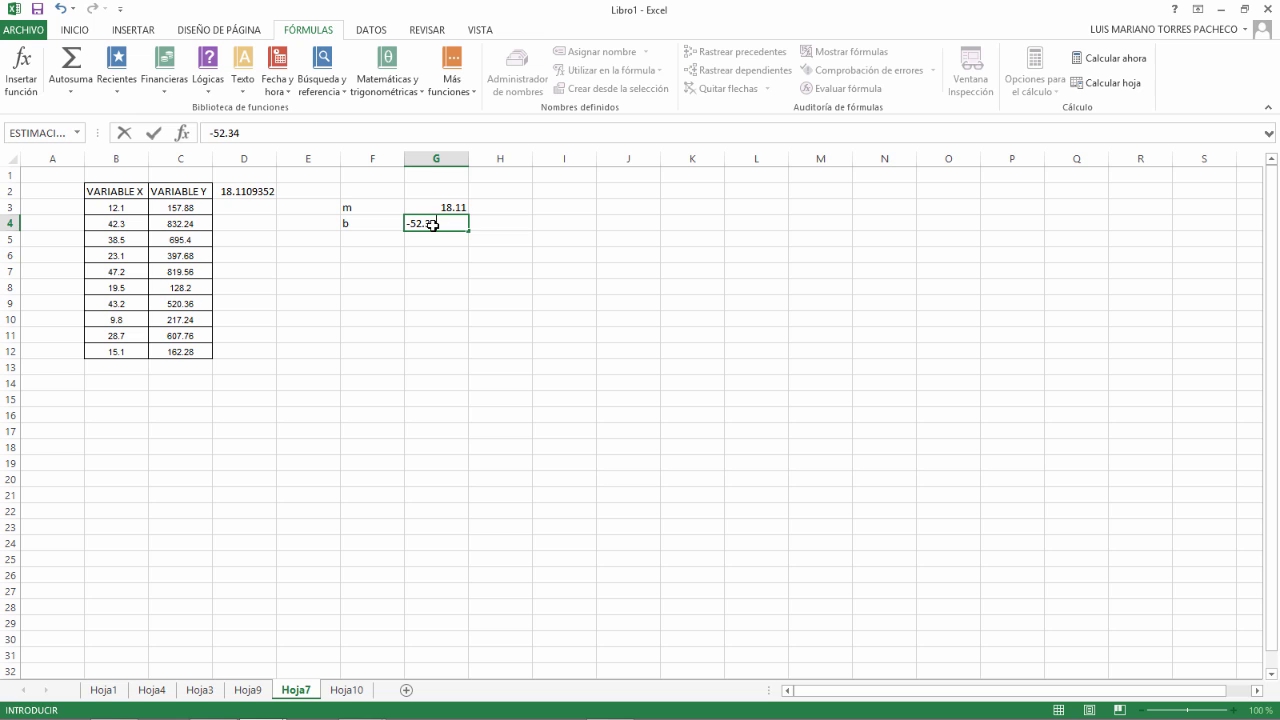
left_click(437, 268)
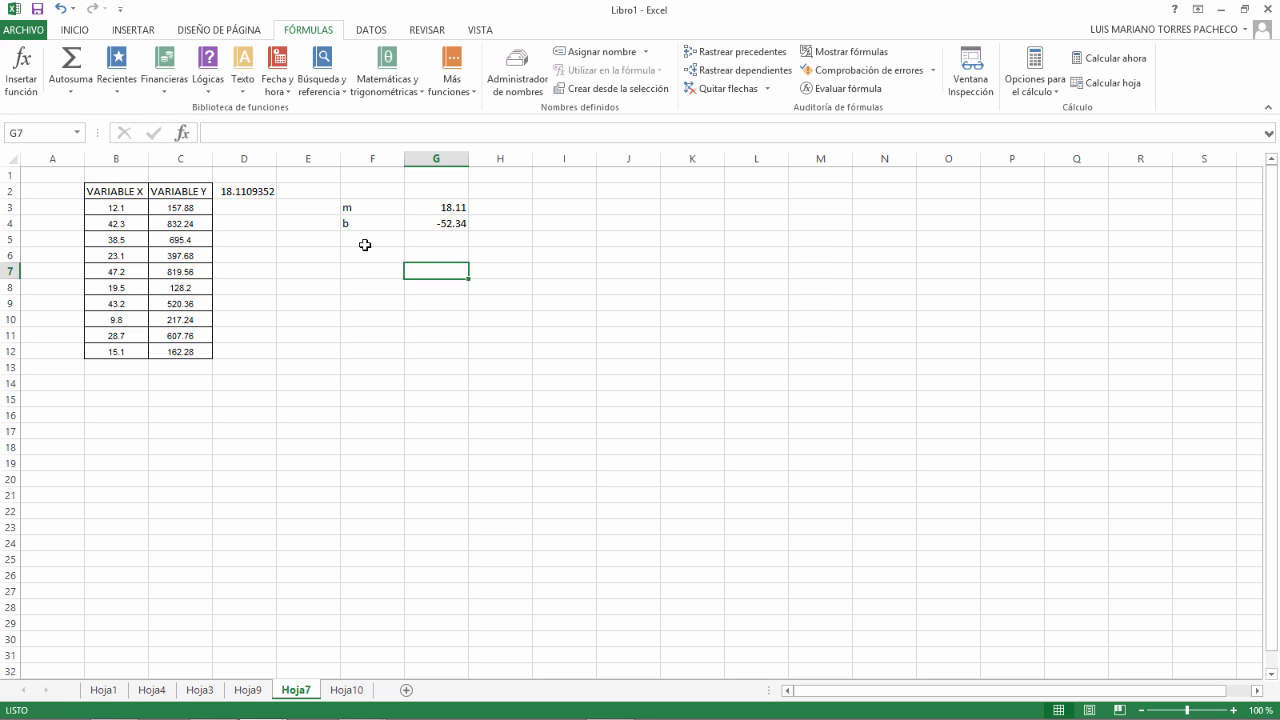
left_click(236, 191)
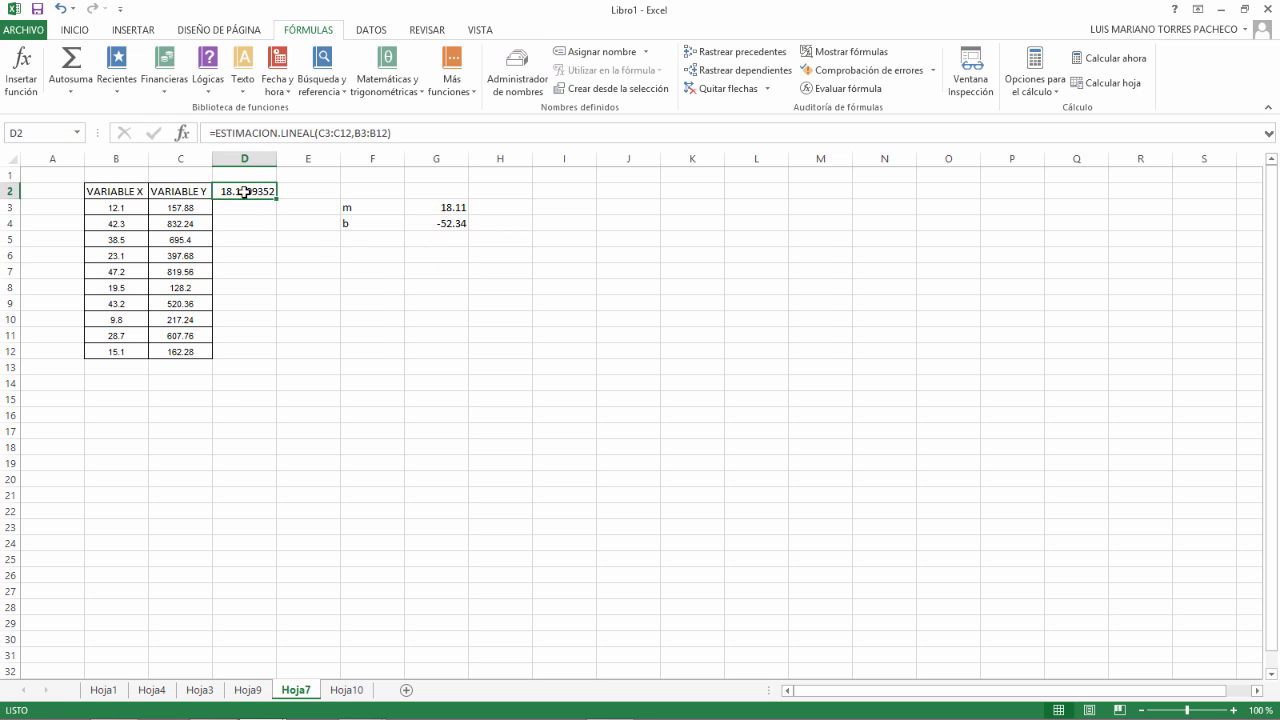
left_click_drag(255, 183, 319, 186)
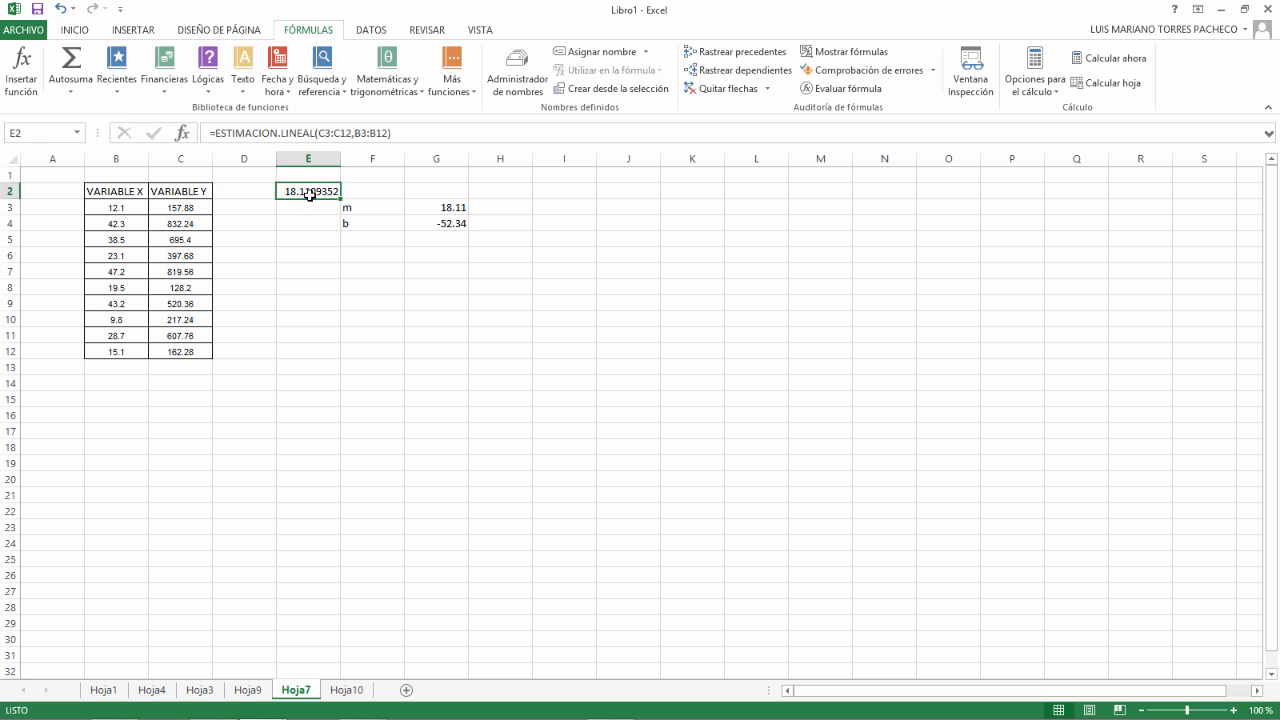
Step: Enter the heading y=mx+b in D2, fixing the capital M to lowercase
left_click(242, 191)
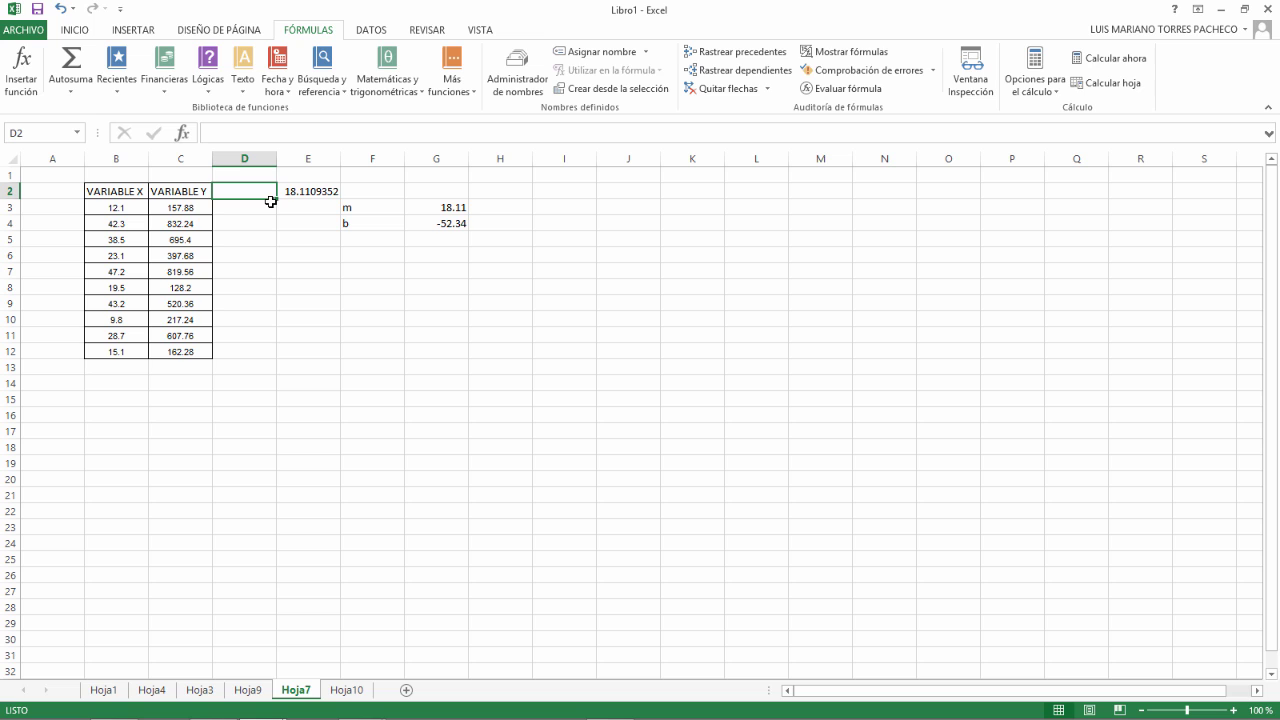
type("y=Mx")
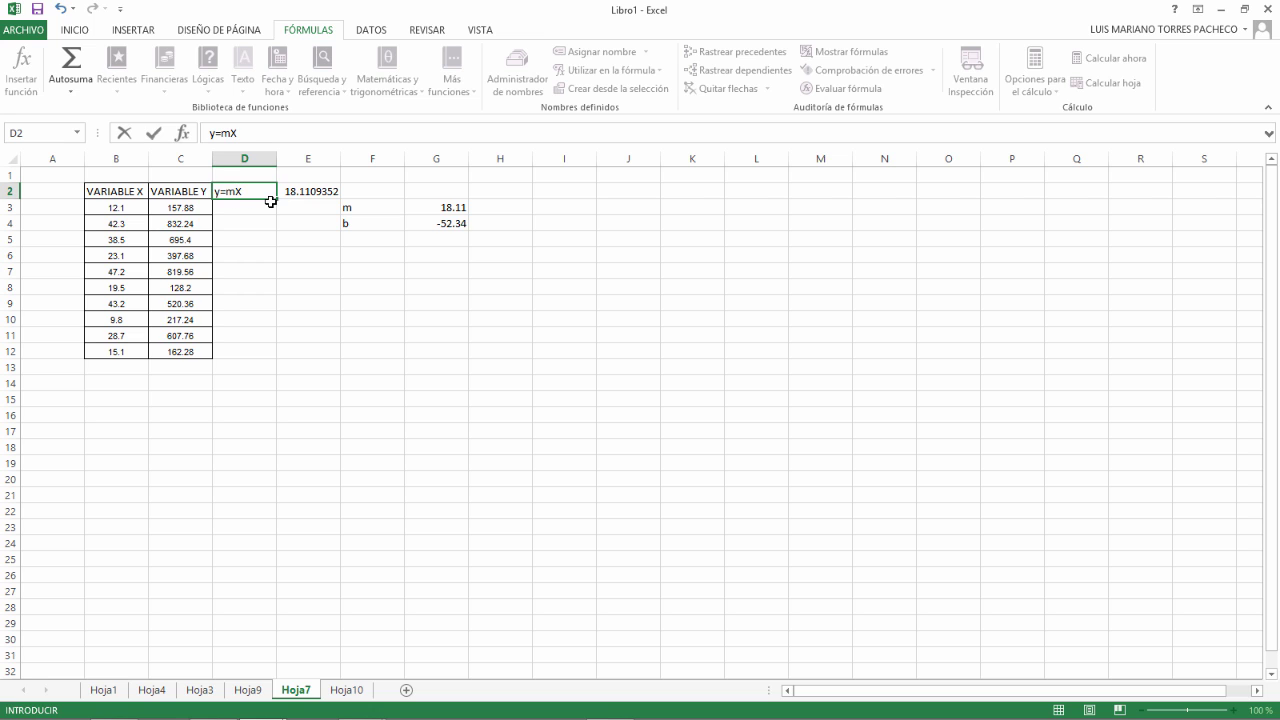
type("+")
key("Left")
key("Left")
key("Right")
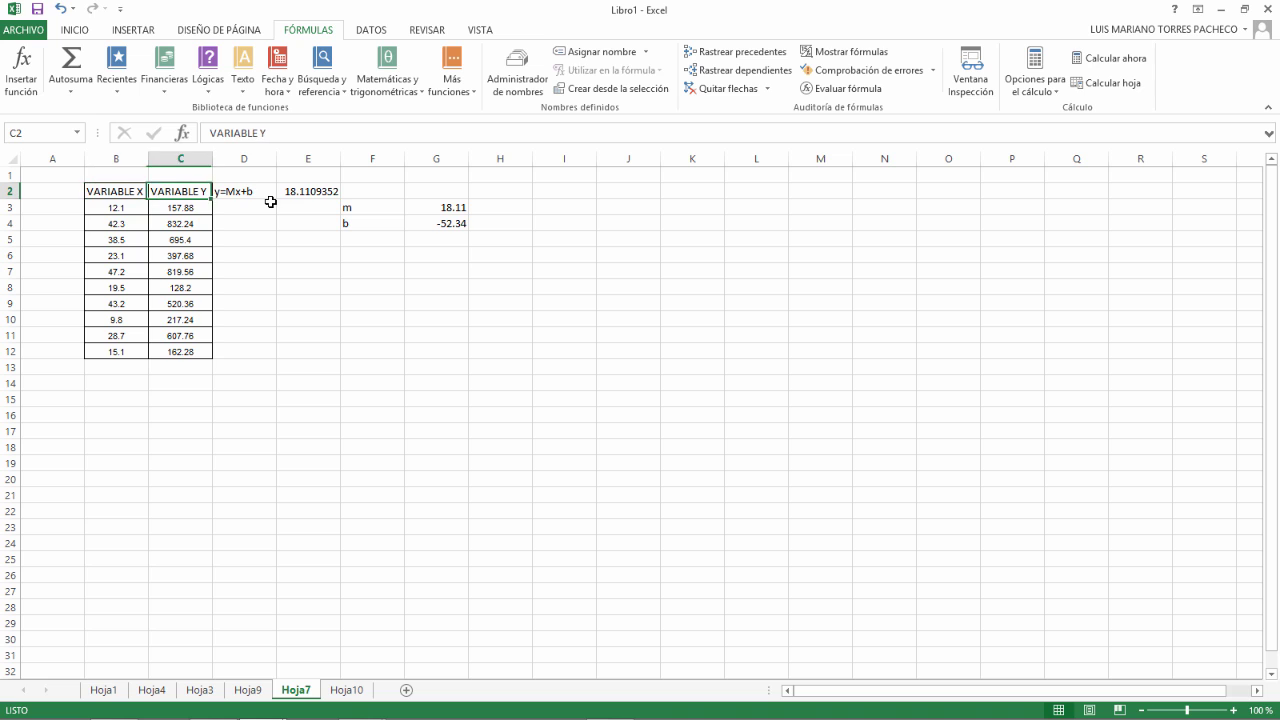
key("Right")
key("F2")
key("Left")
key("Left")
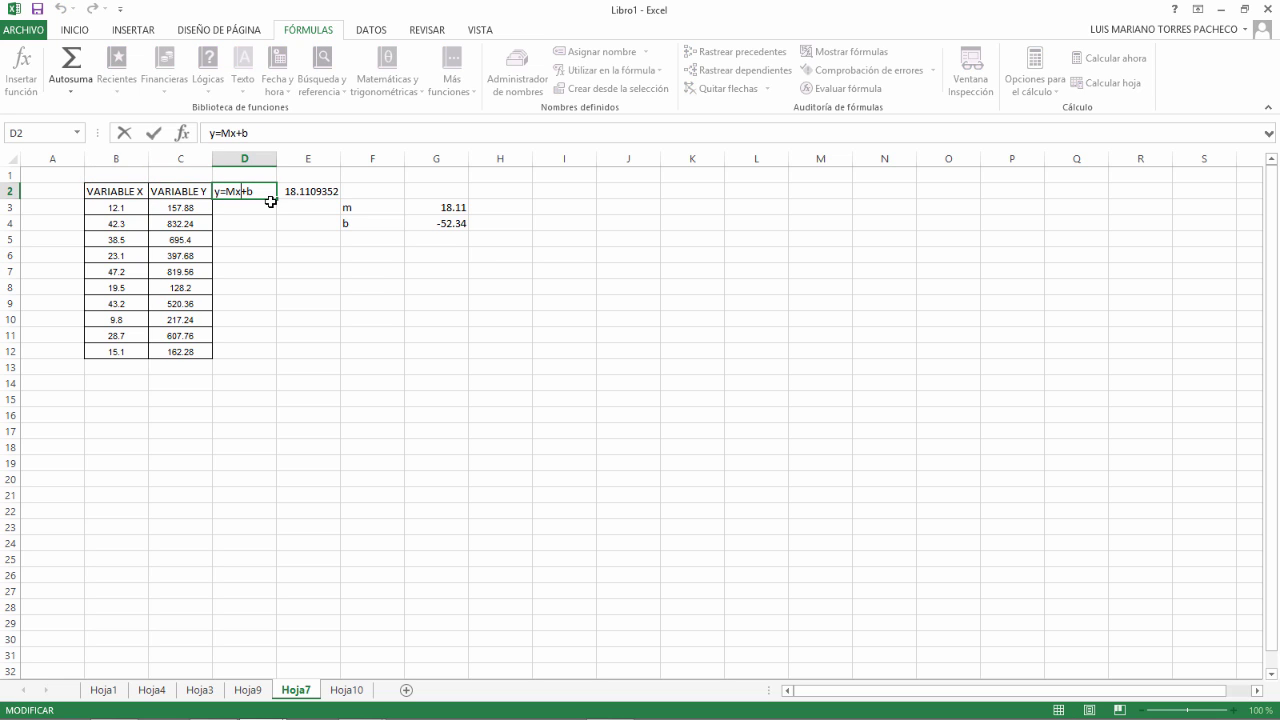
key("Left")
key("BackSpace")
type("m")
left_click(247, 208)
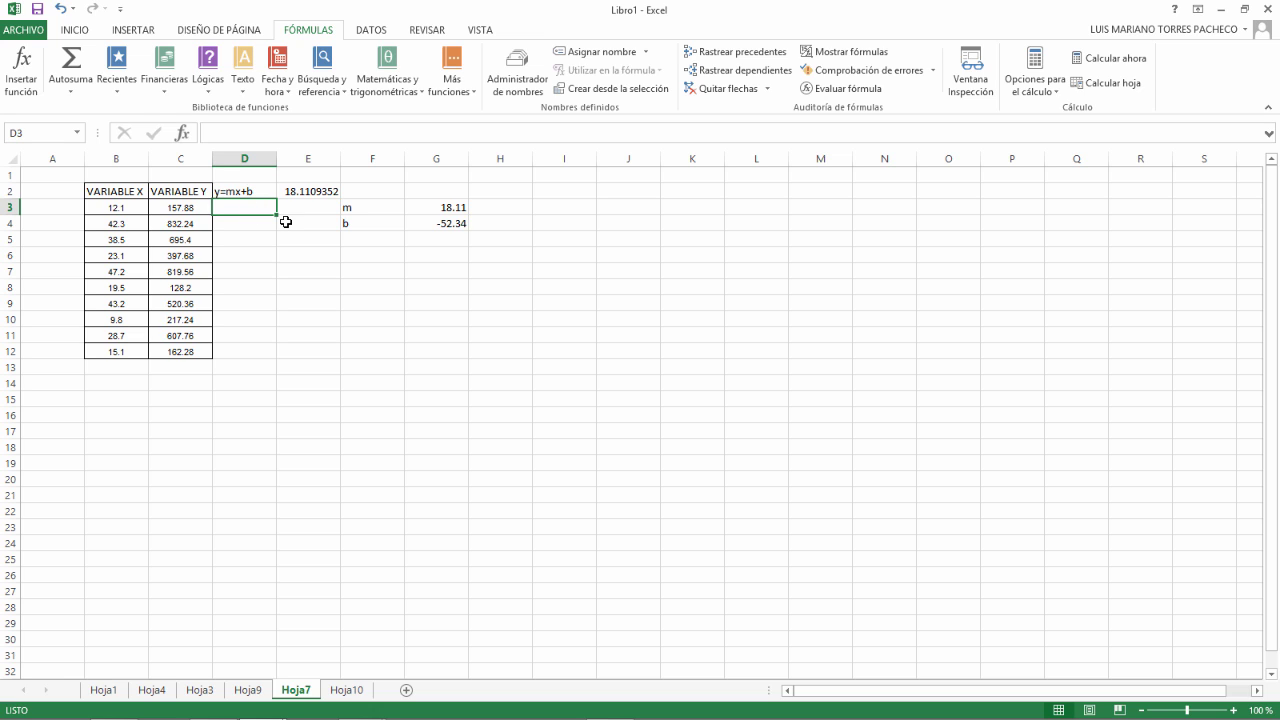
Step: Enter =18.11*B3-52.34 in D3, predicting 166.791 for the first X value
type("=")
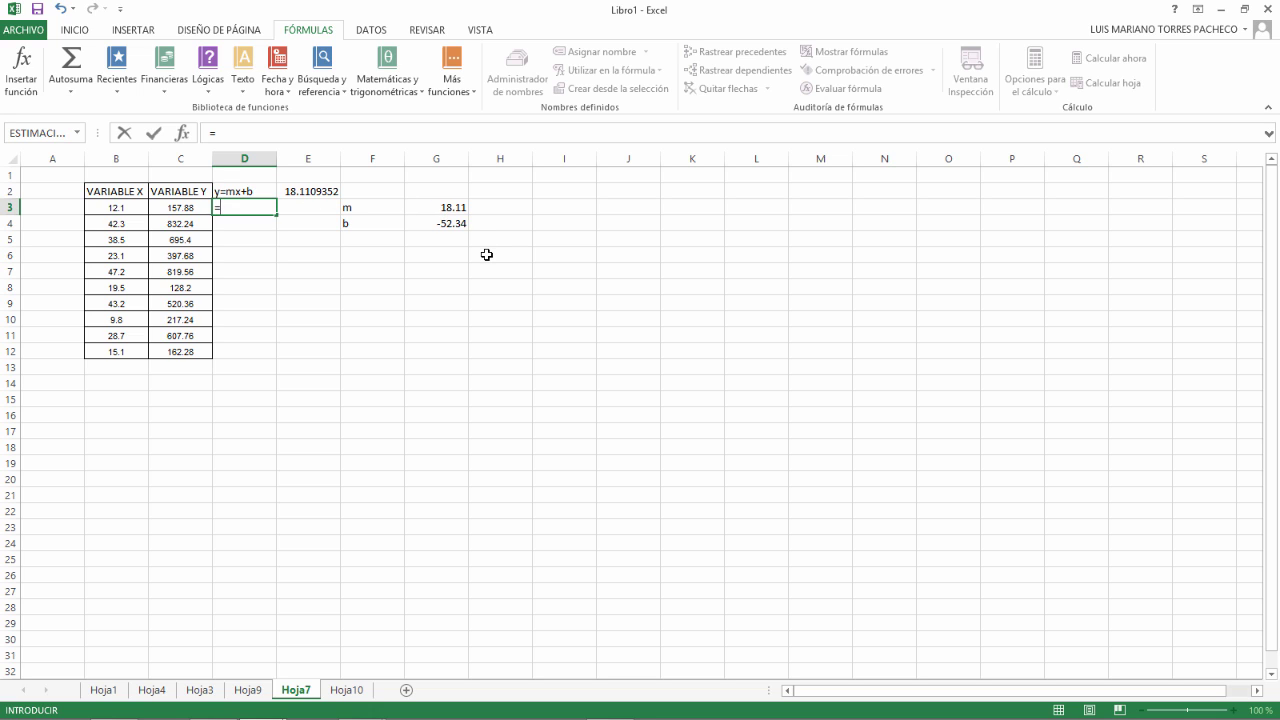
type("1")
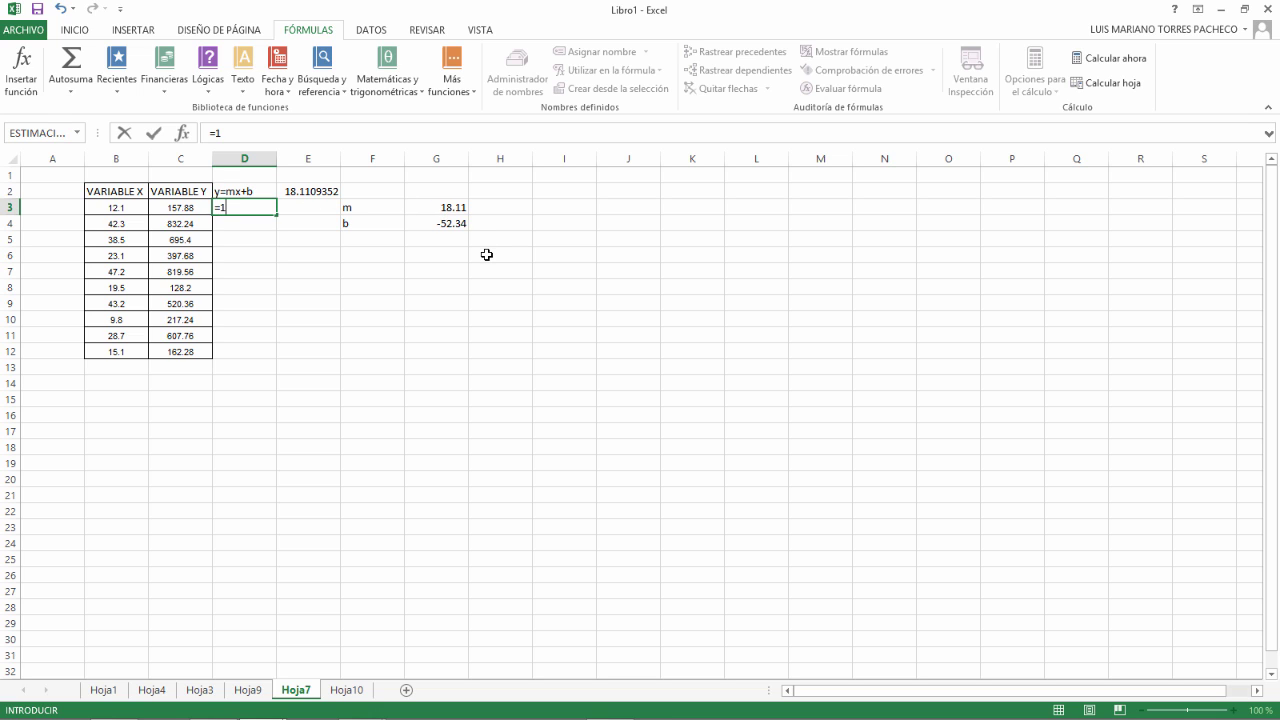
type("8.11*")
left_click(128, 207)
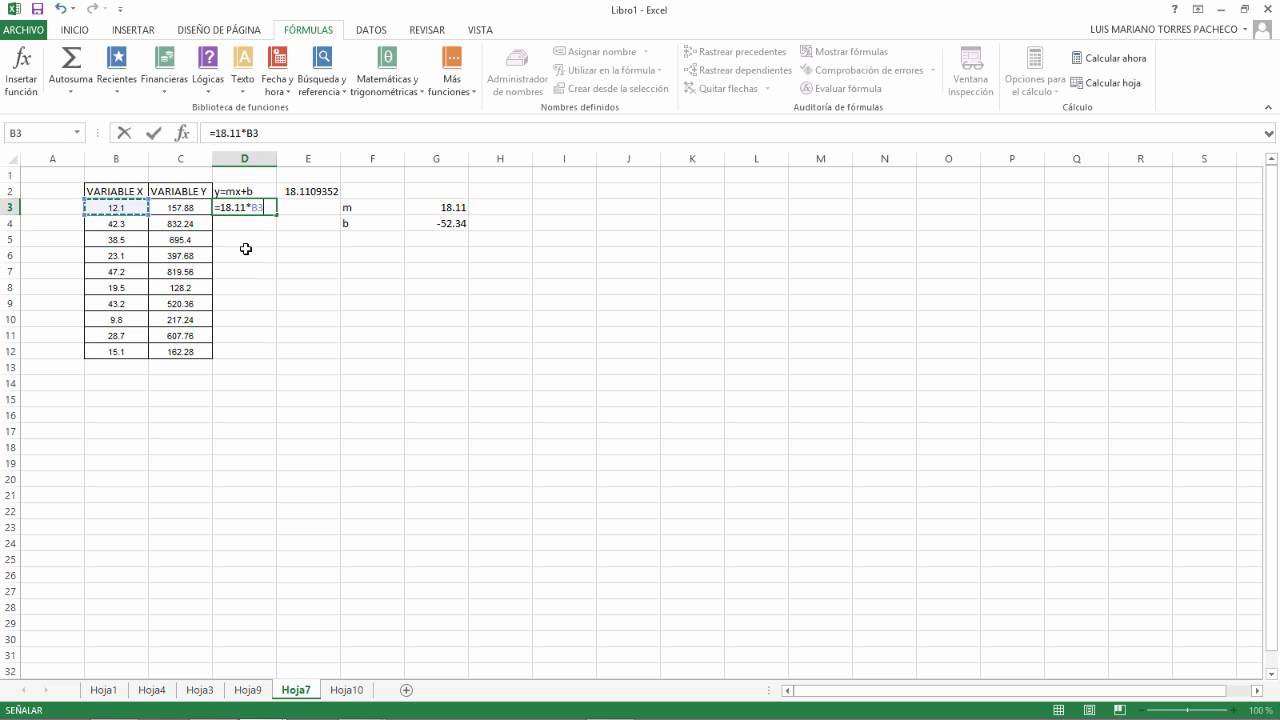
type("-52.34")
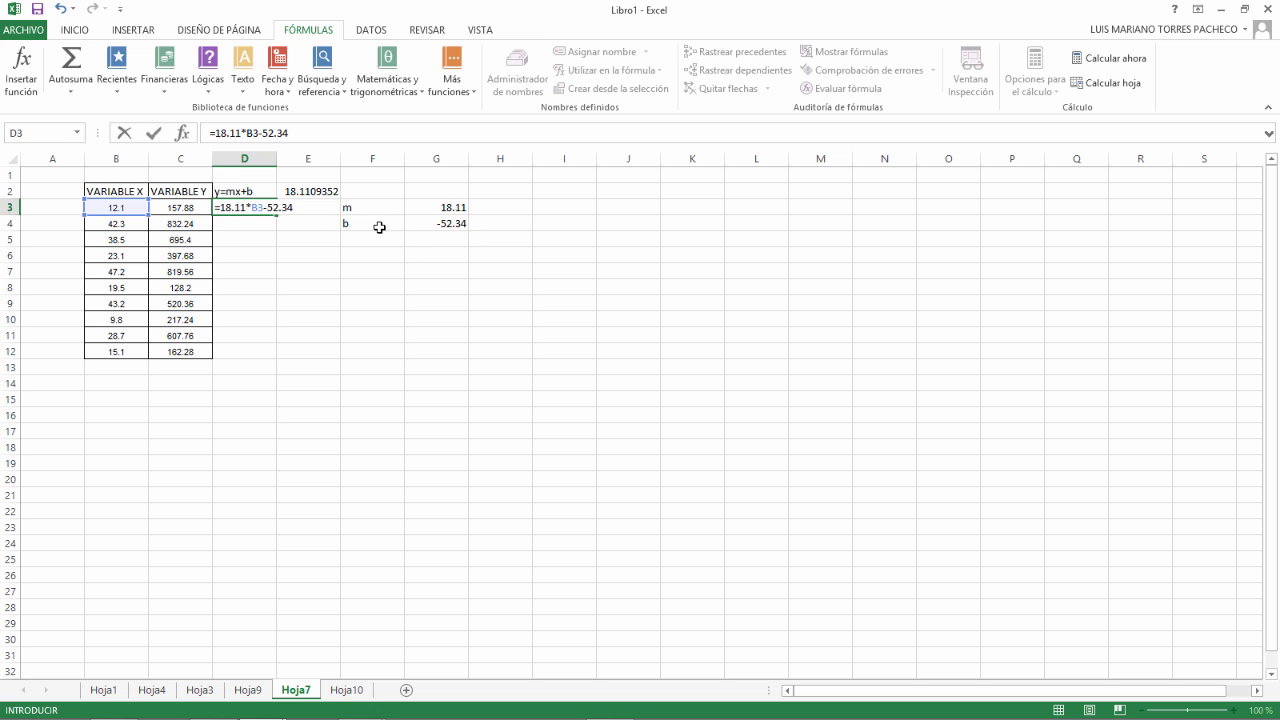
key("Return")
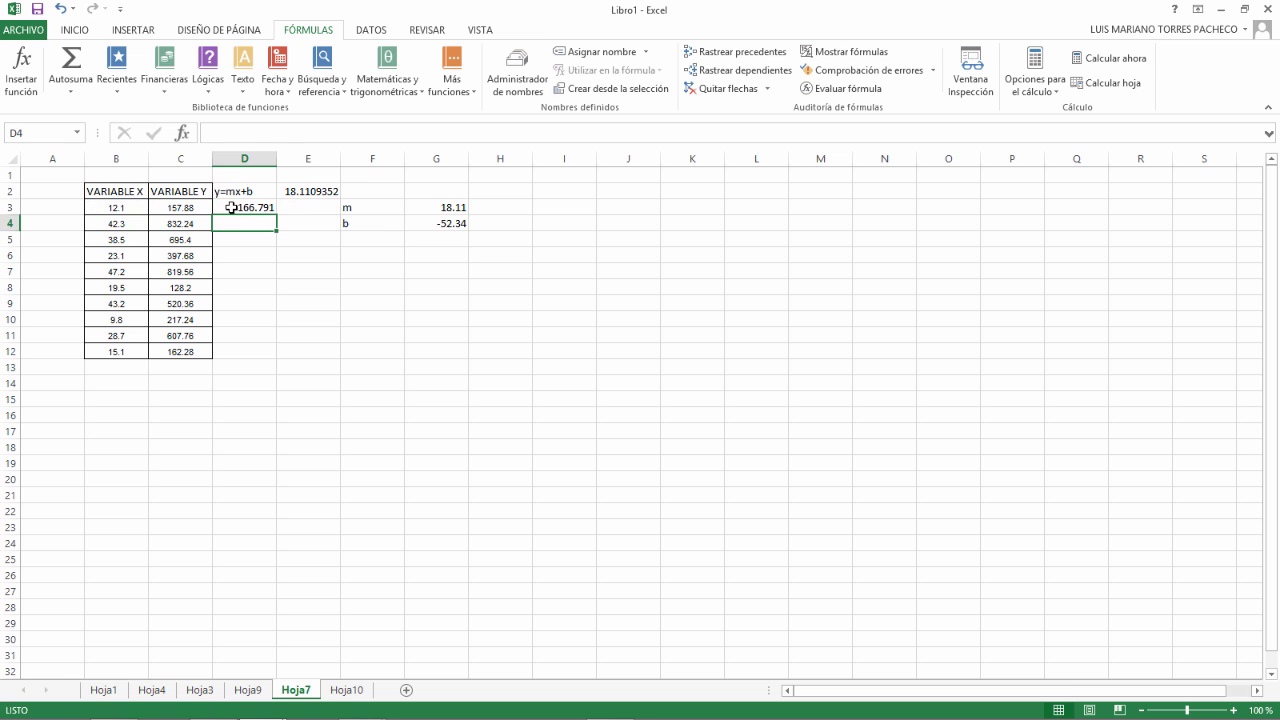
left_click(231, 207)
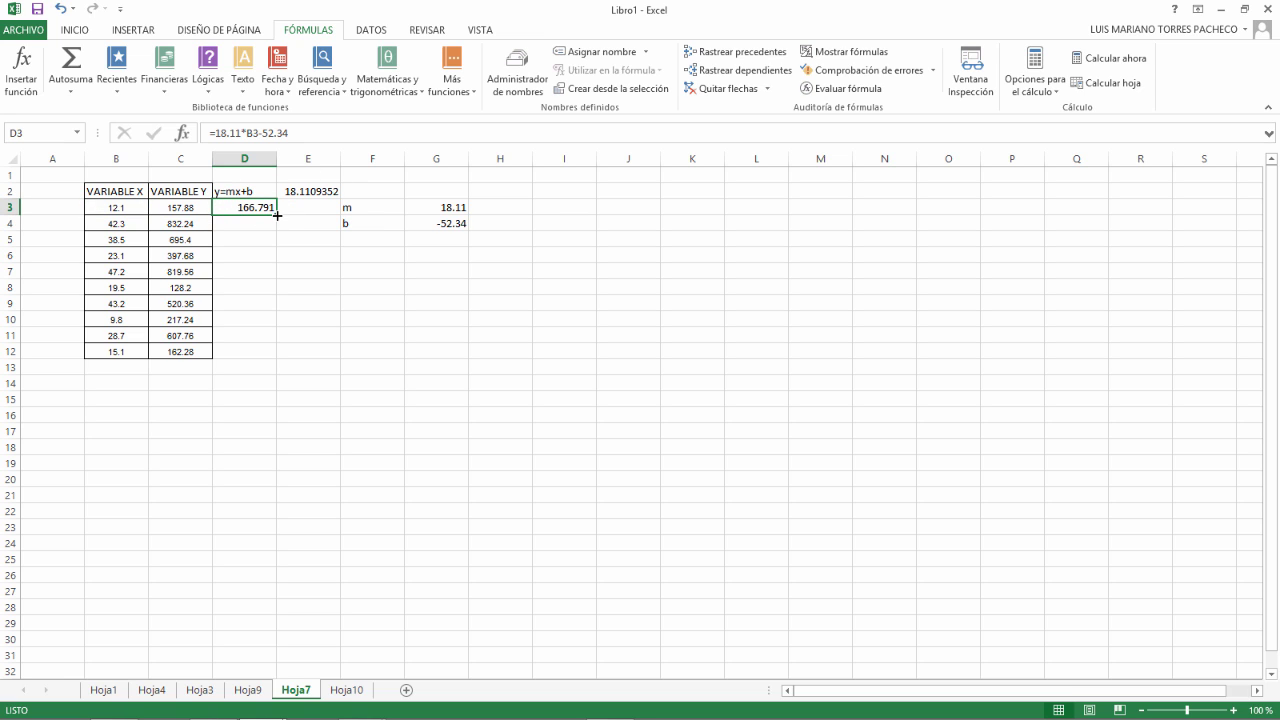
Step: Fill the D3 prediction formula down to D12 and check the copies in D4–D6
left_click_drag(275, 214, 275, 356)
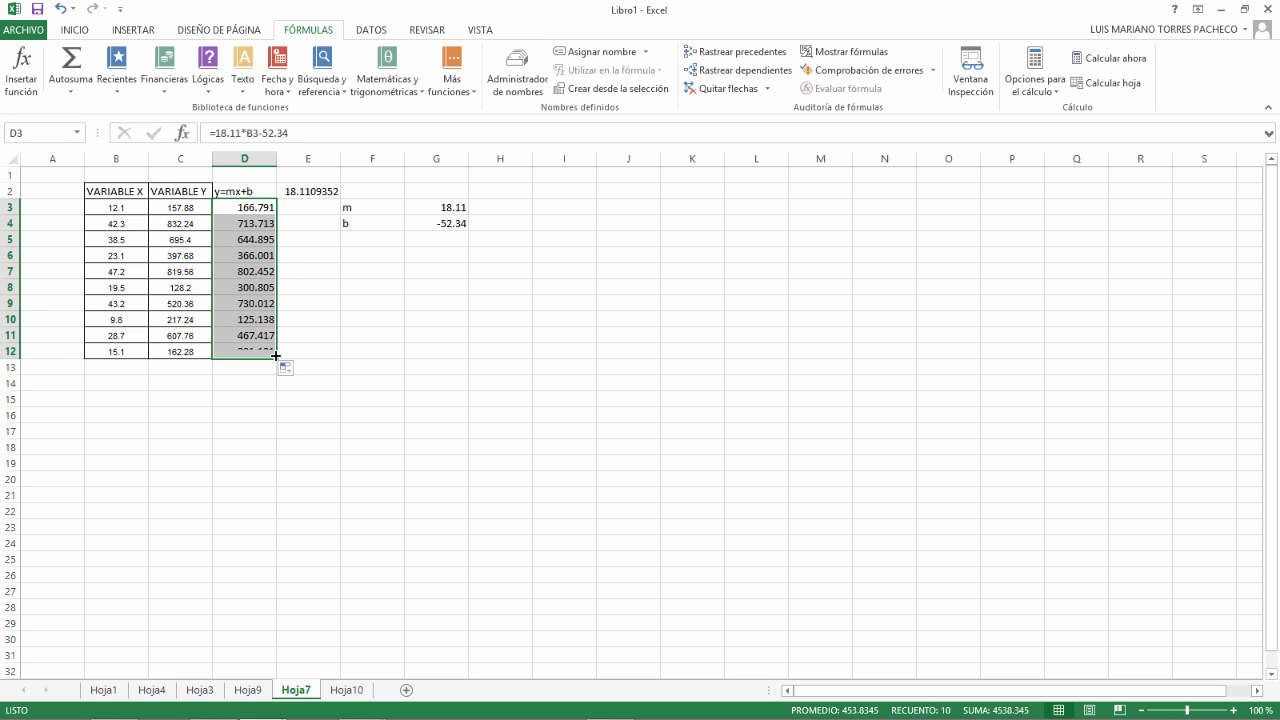
left_click(254, 222)
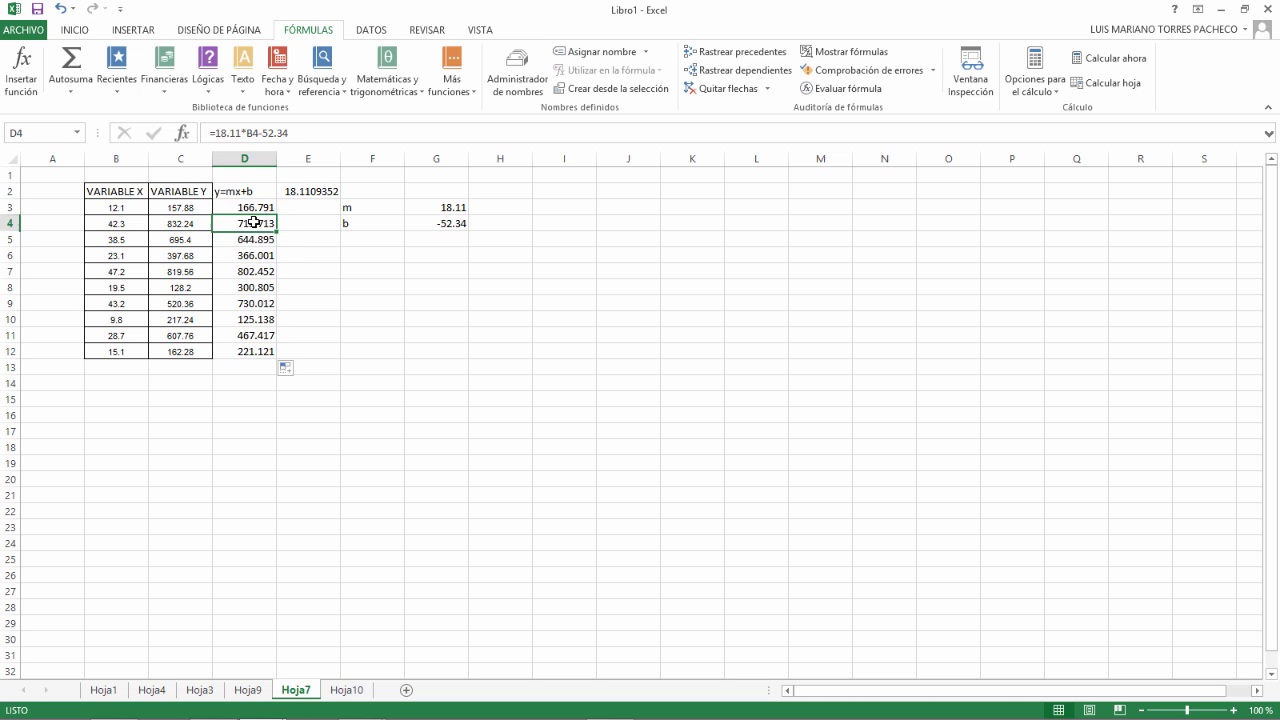
left_click(258, 208)
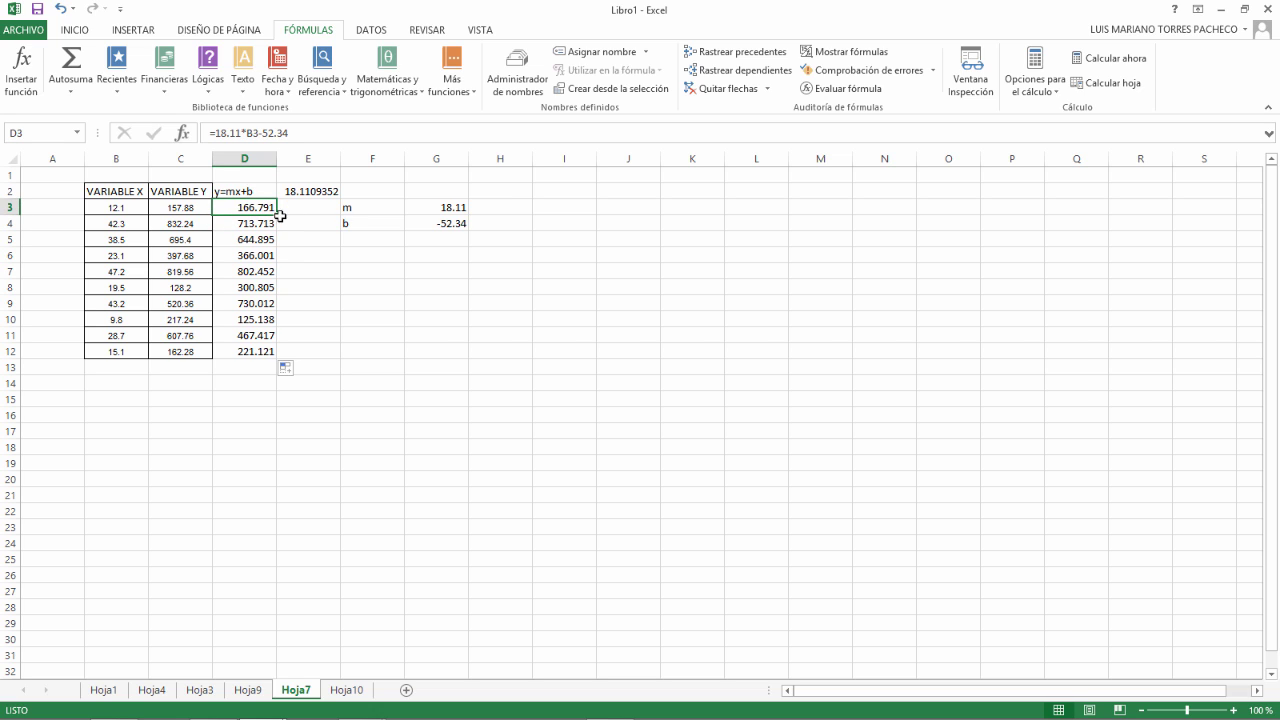
key("ctrl+z")
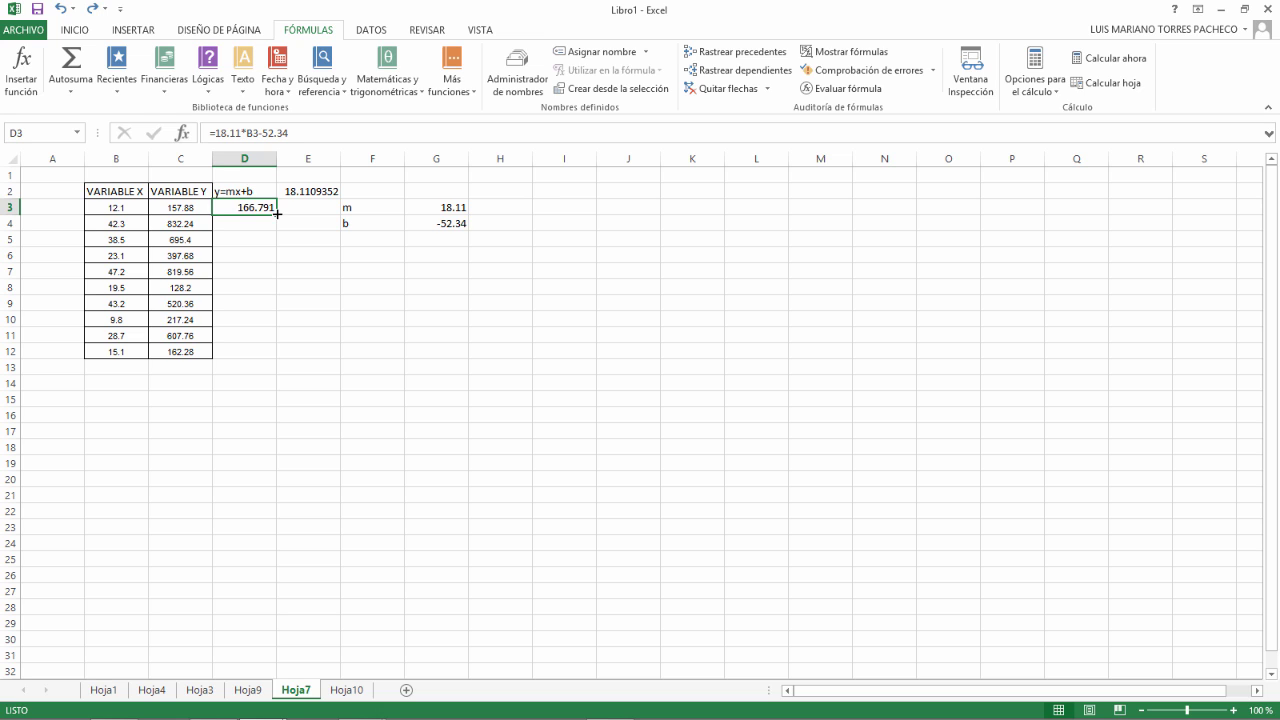
double_click(277, 214)
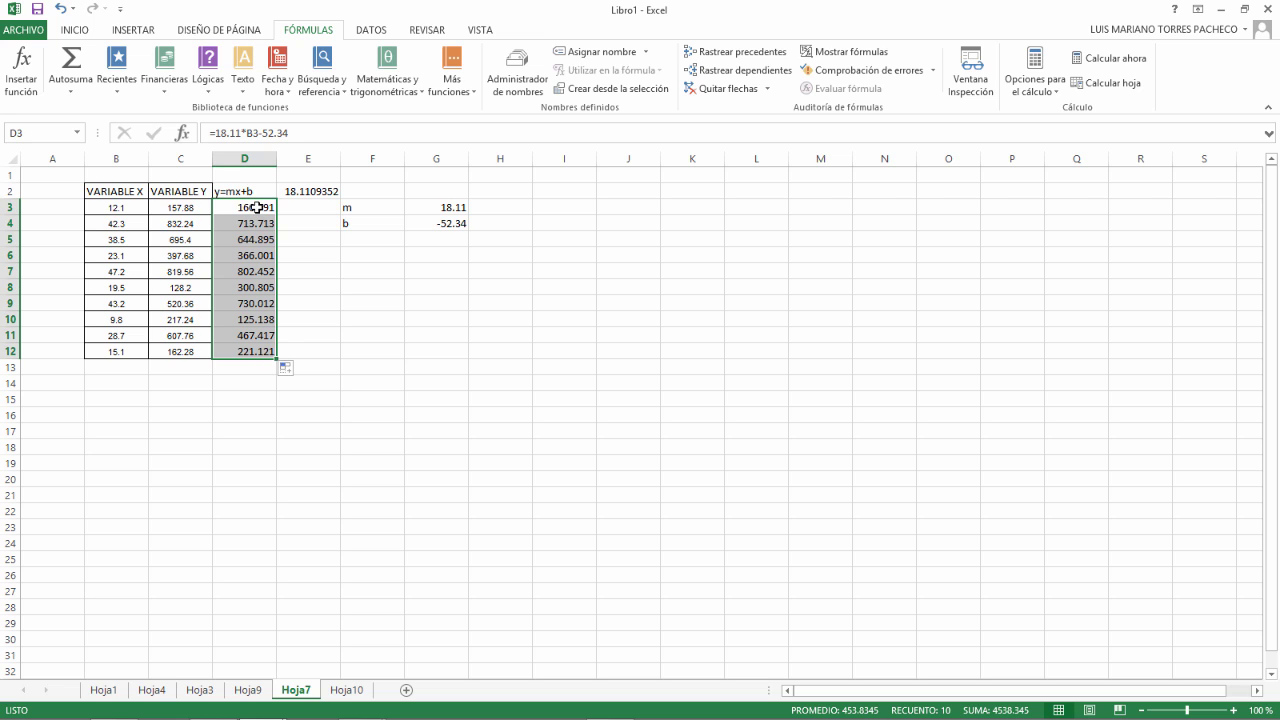
left_click(251, 207)
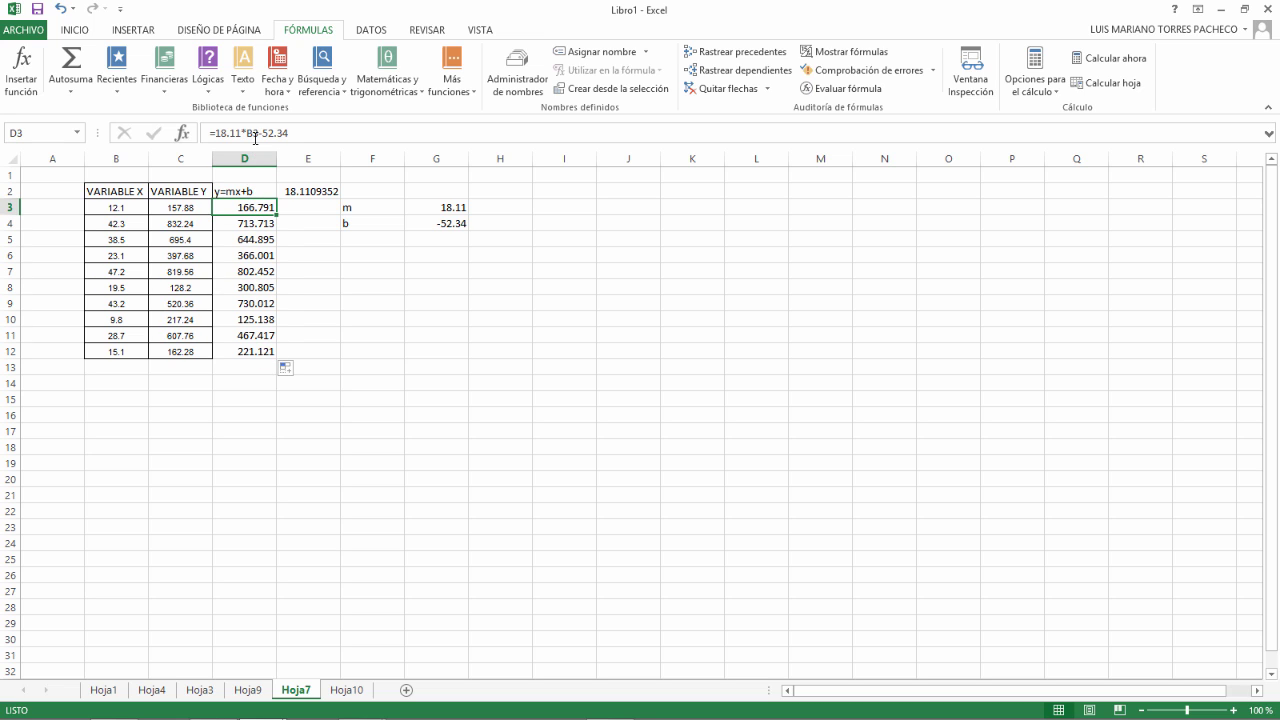
left_click(258, 223)
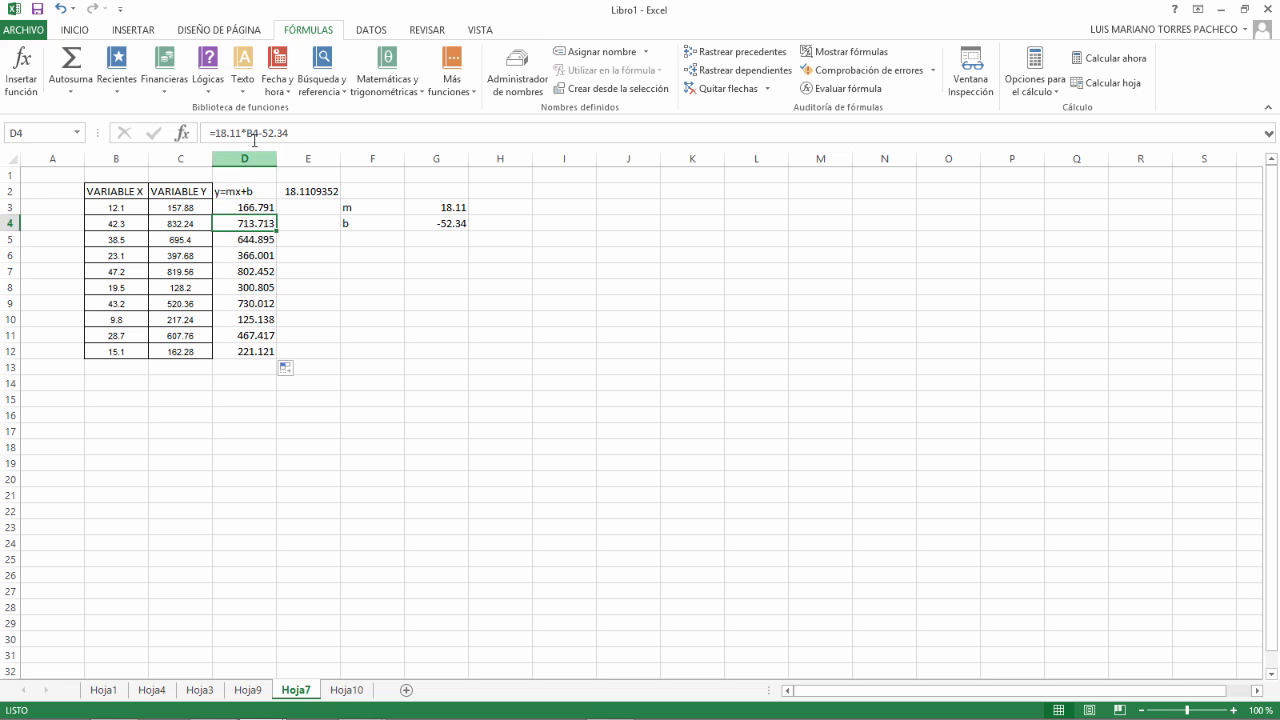
left_click(252, 239)
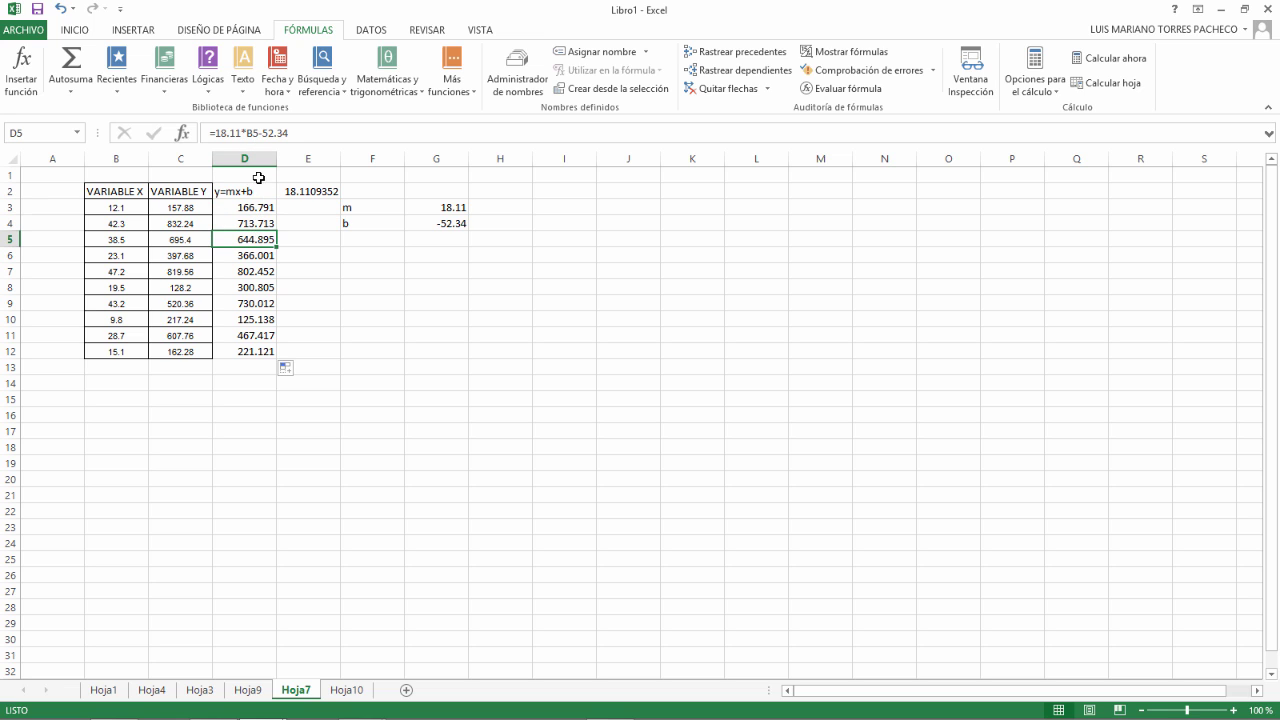
left_click(259, 257)
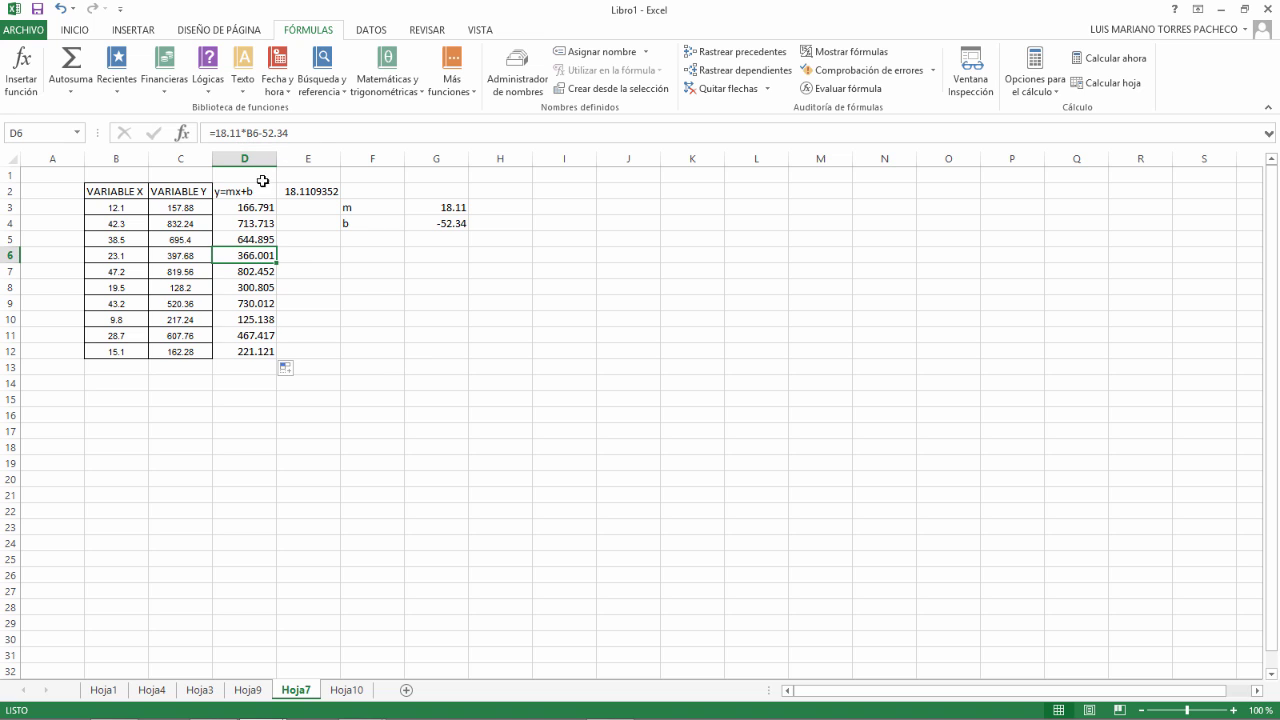
left_click_drag(250, 190, 246, 350)
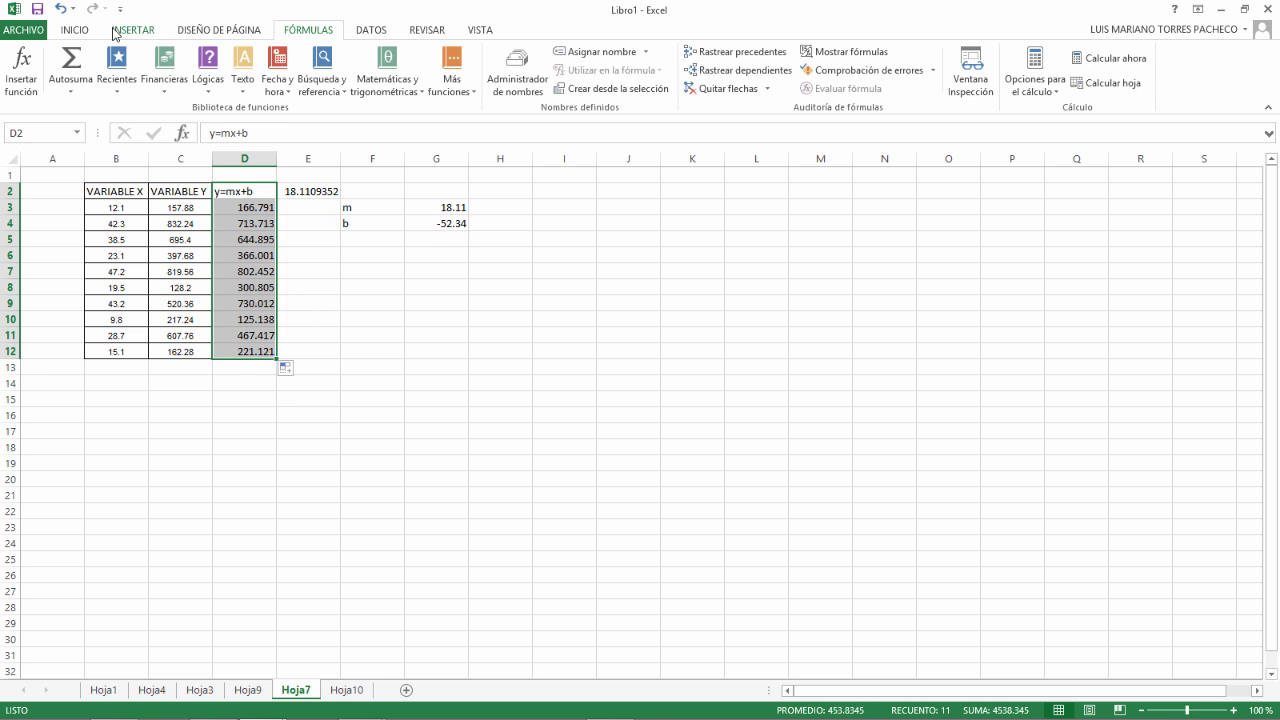
Step: Select B2:D12, covering the VARIABLE X, VARIABLE Y and y=mx+b columns
left_click(78, 30)
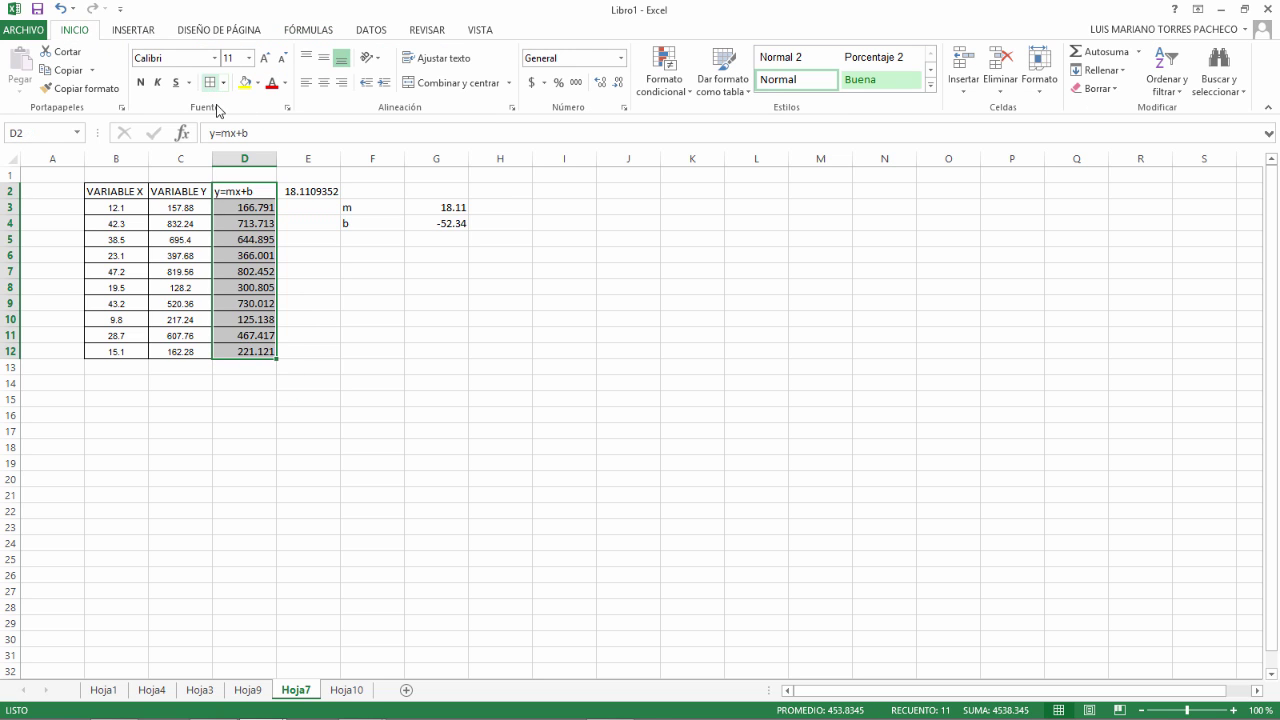
left_click(322, 334)
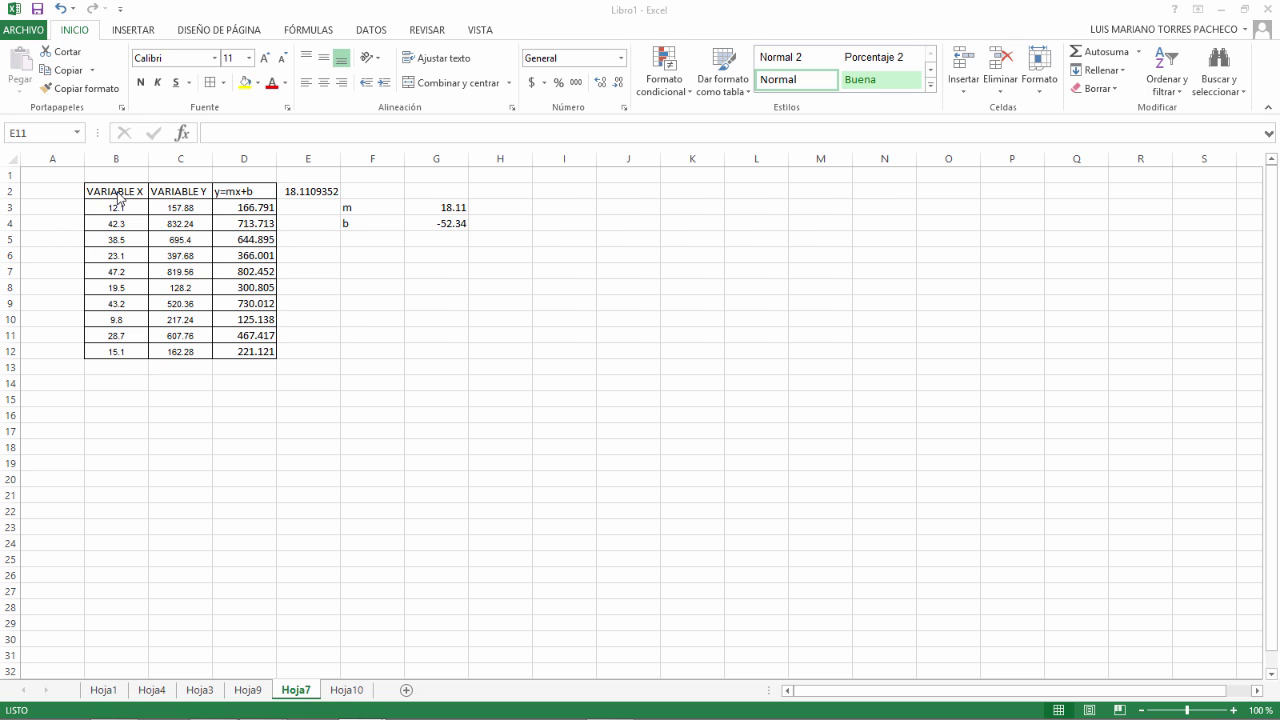
left_click_drag(118, 191, 252, 352)
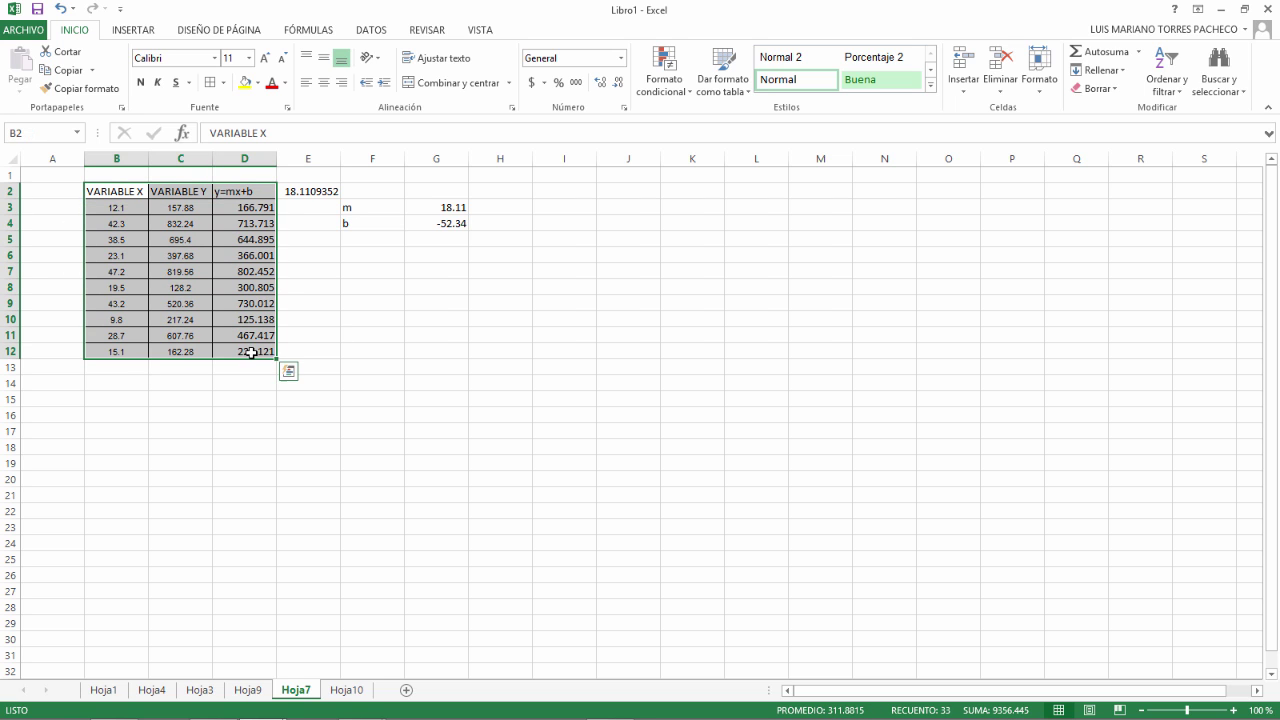
Step: Insert a Dispersión scatter chart from Gráficos recomendados for the selected table
left_click(137, 30)
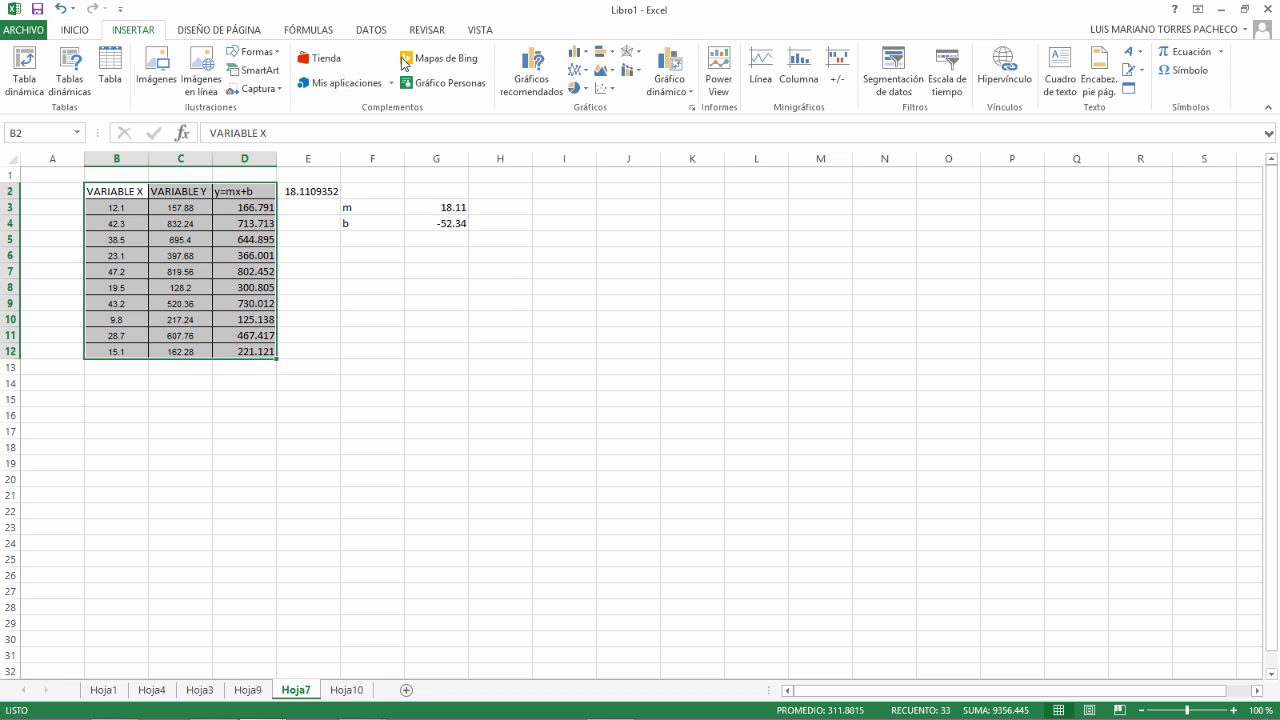
left_click(548, 90)
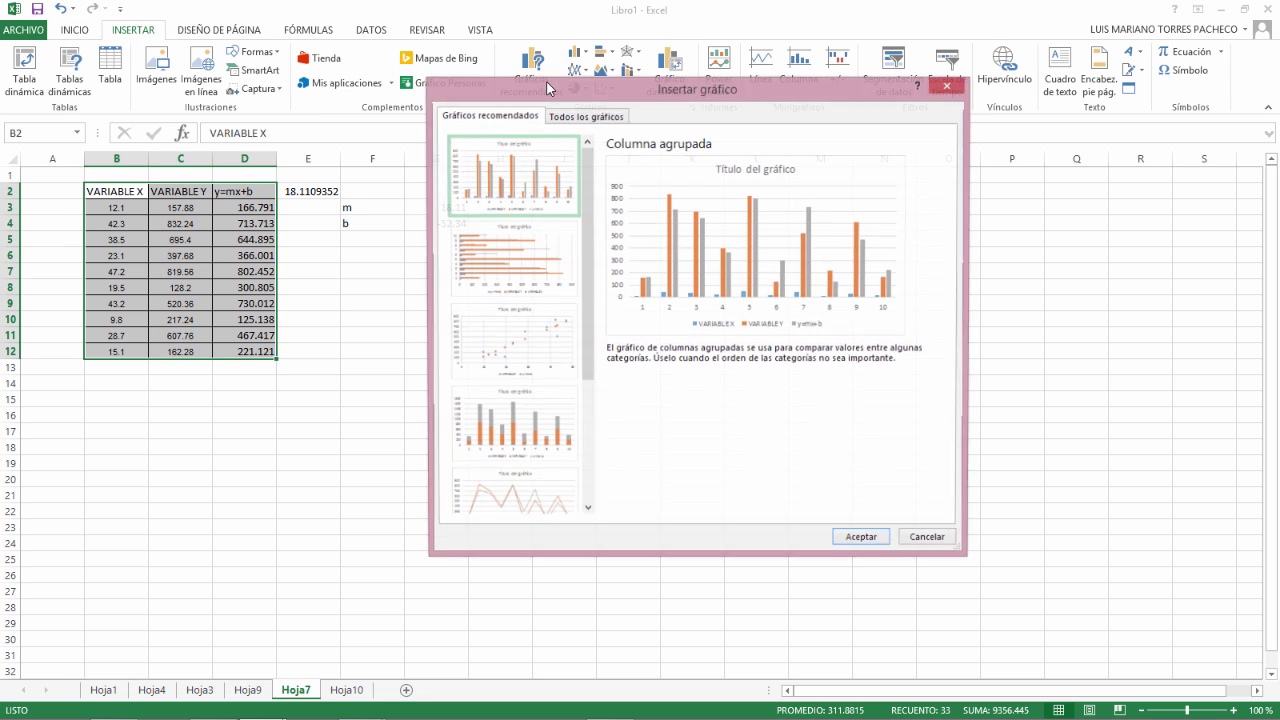
left_click(537, 361)
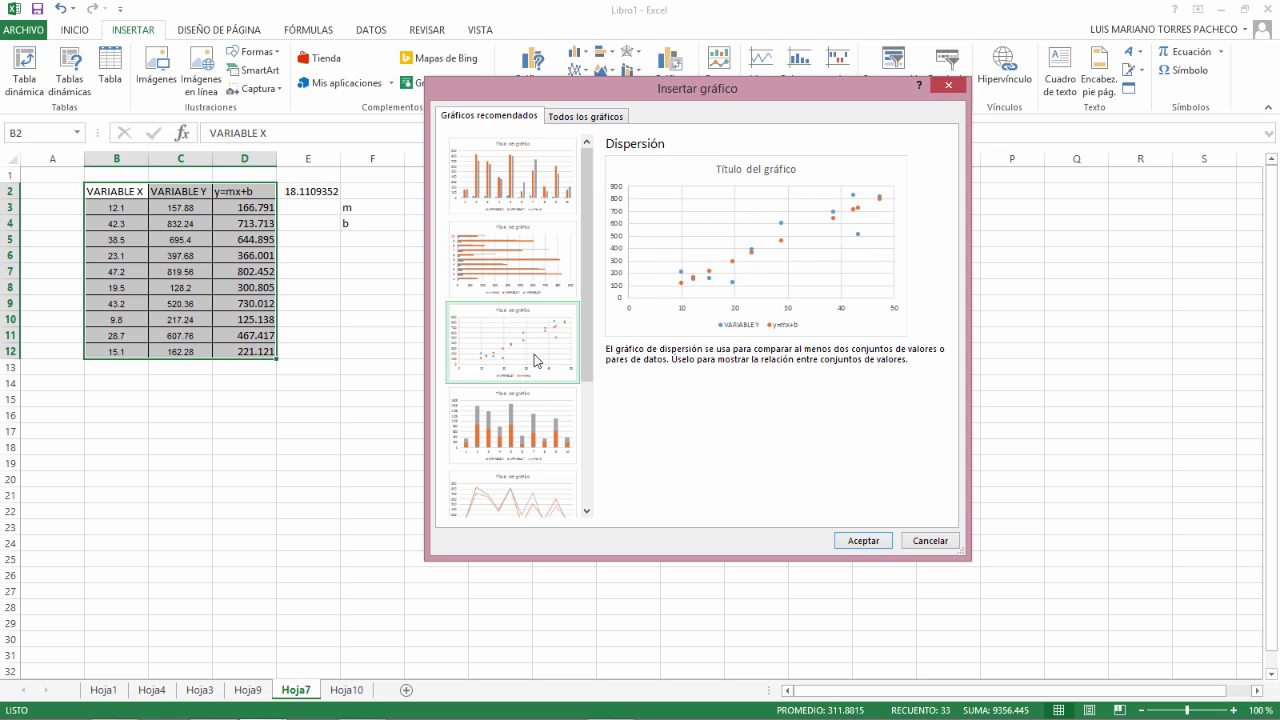
left_click(857, 540)
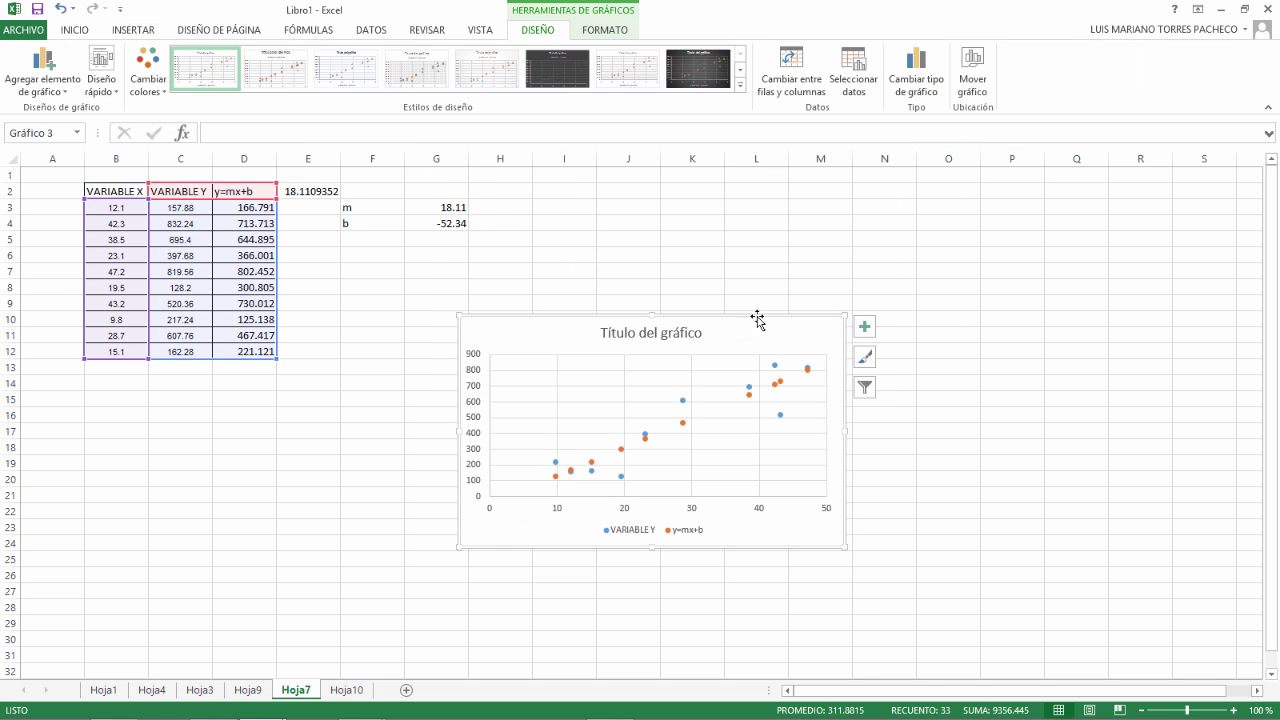
Step: Move the scatter chart beside the table and stretch it right and downward
left_click_drag(757, 318, 598, 242)
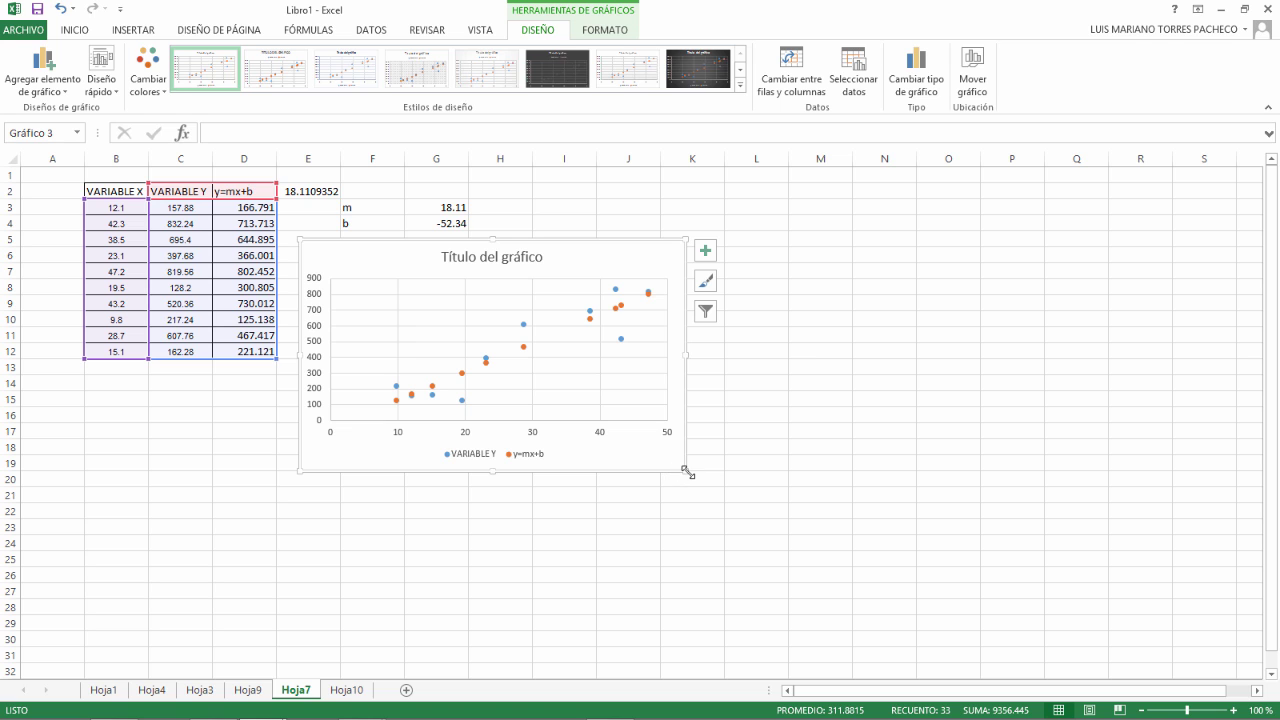
left_click_drag(681, 473, 917, 569)
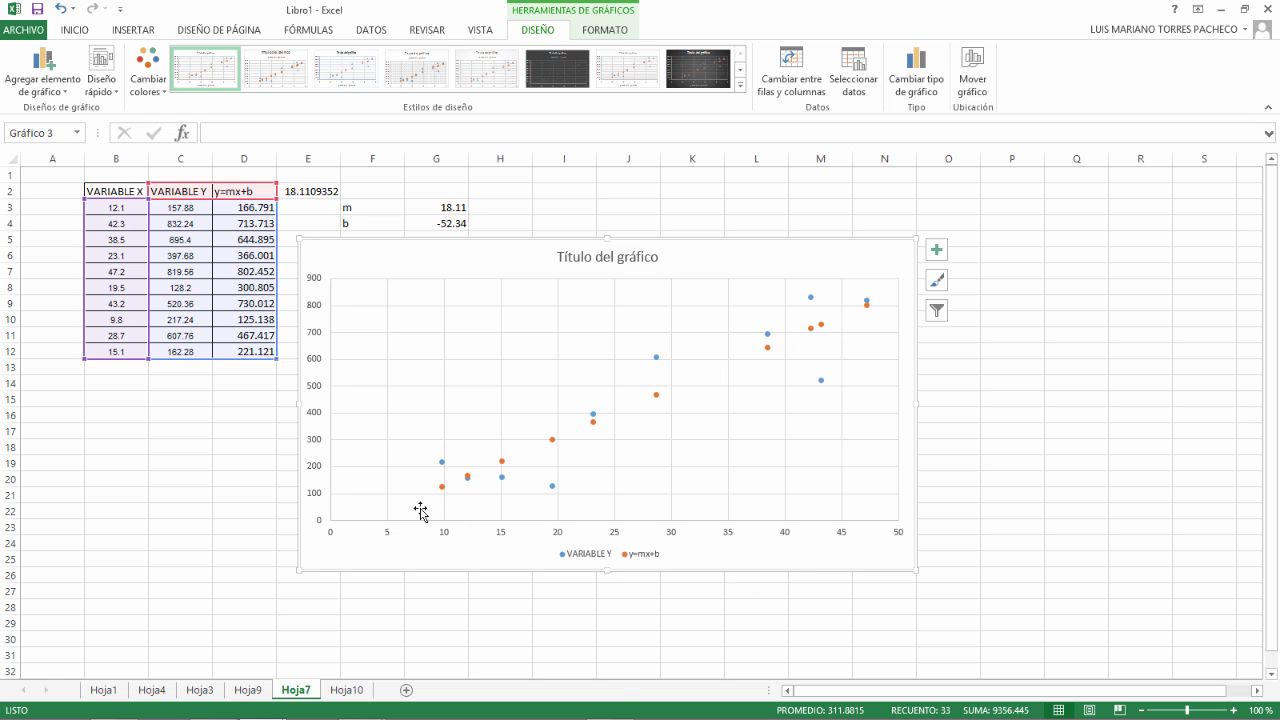
left_click(980, 479)
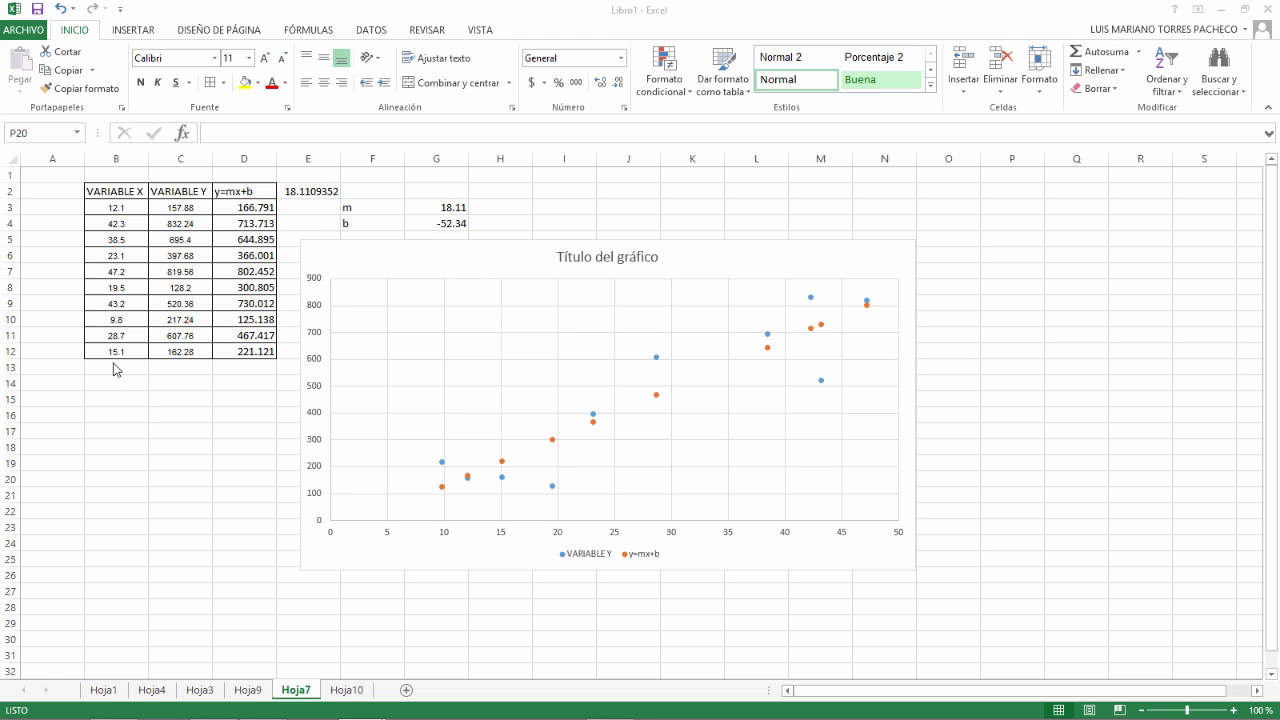
Step: Enter the new X value 13 in cell B13, below the existing X data
left_click(119, 366)
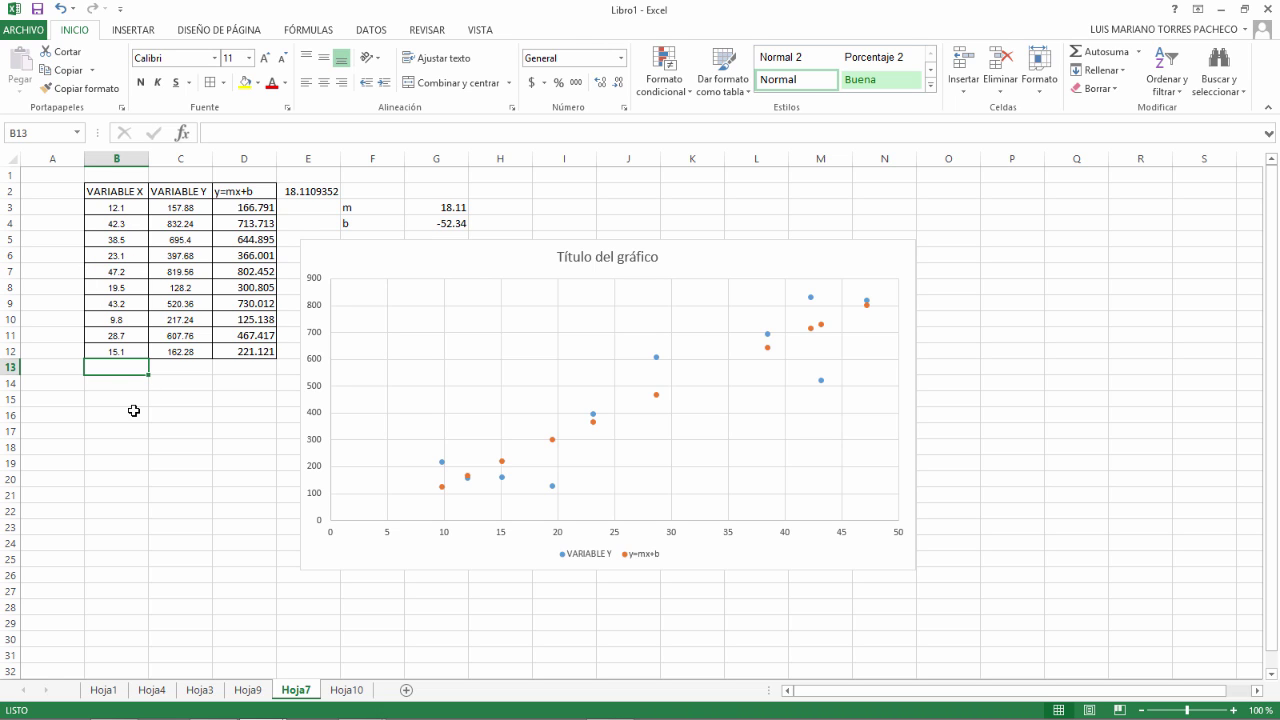
type("13")
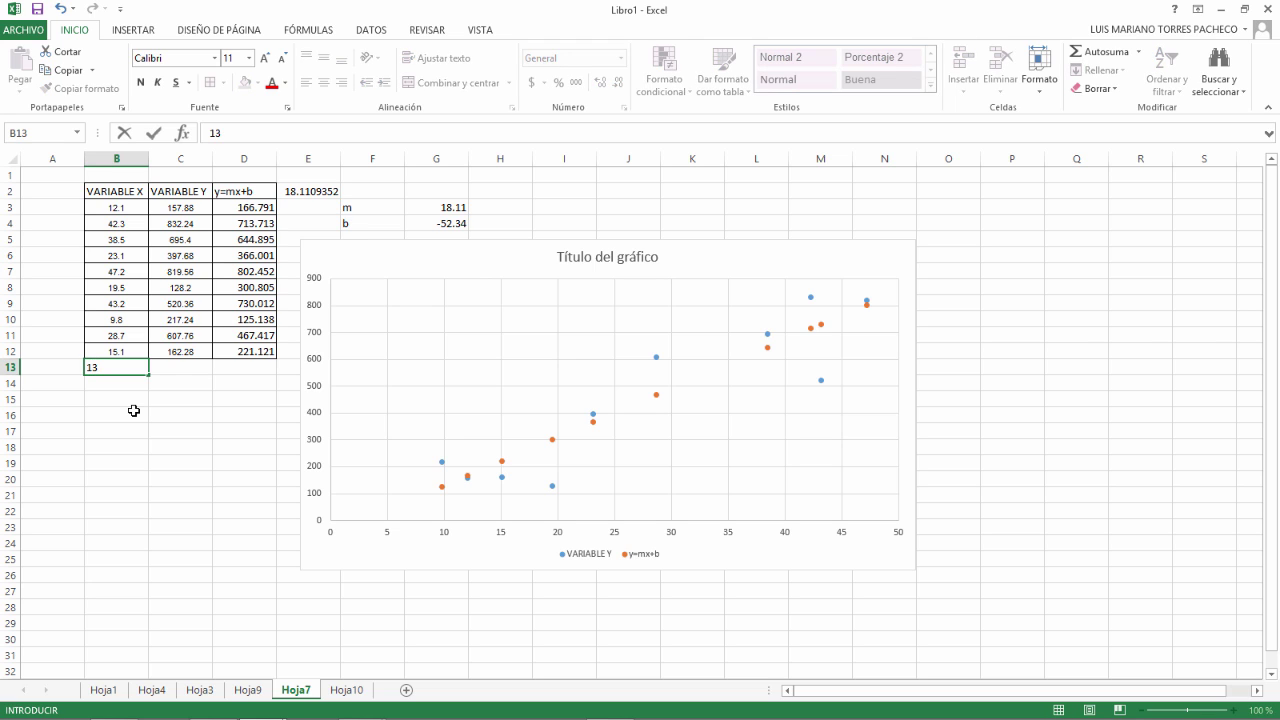
left_click(256, 361)
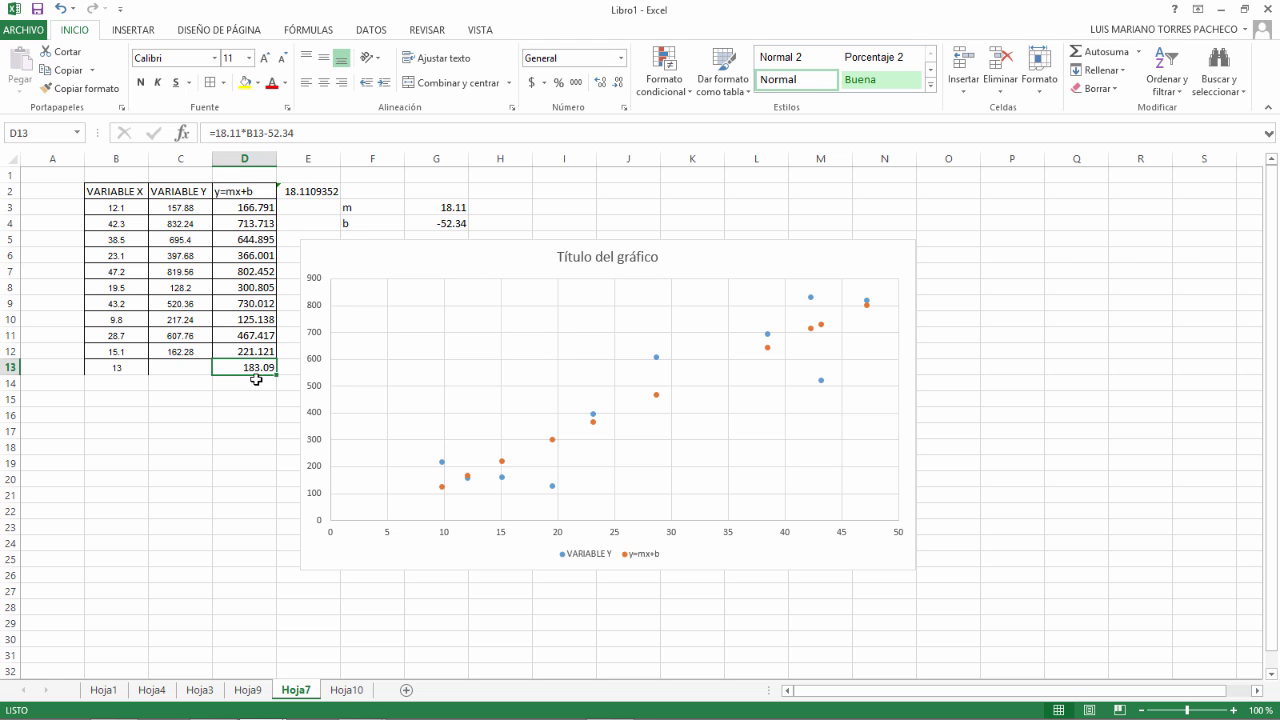
left_click(125, 367)
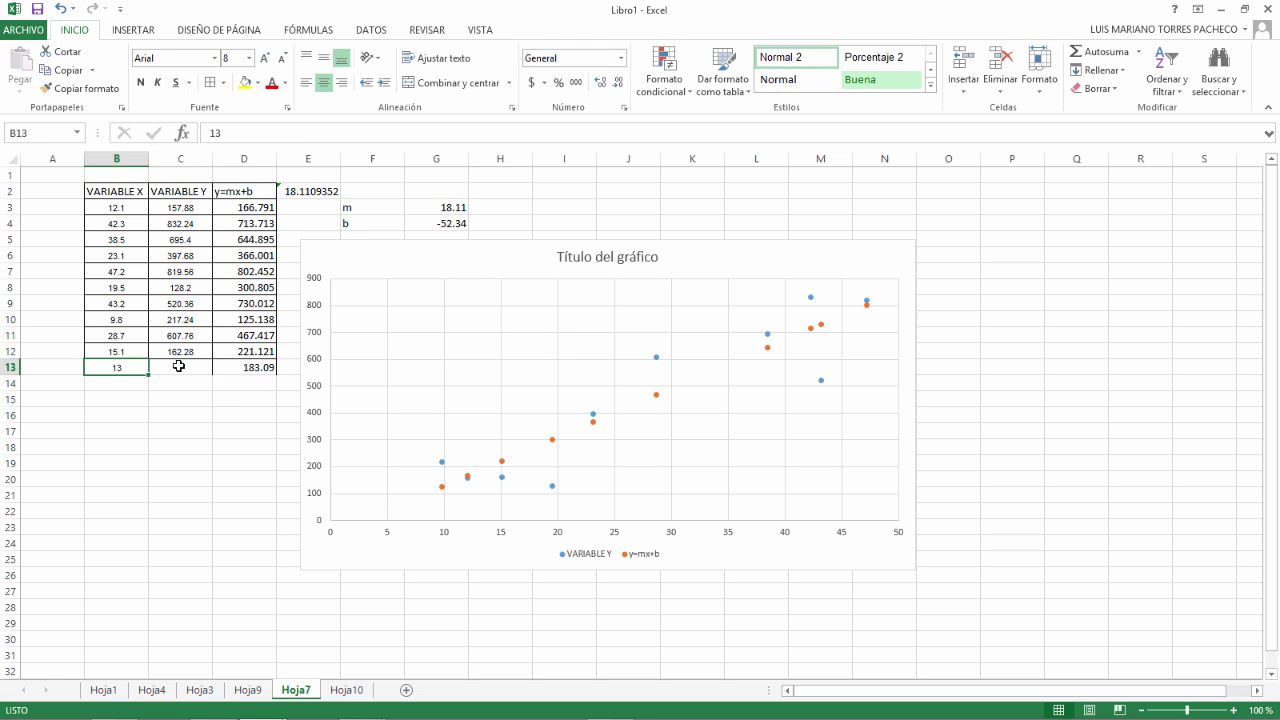